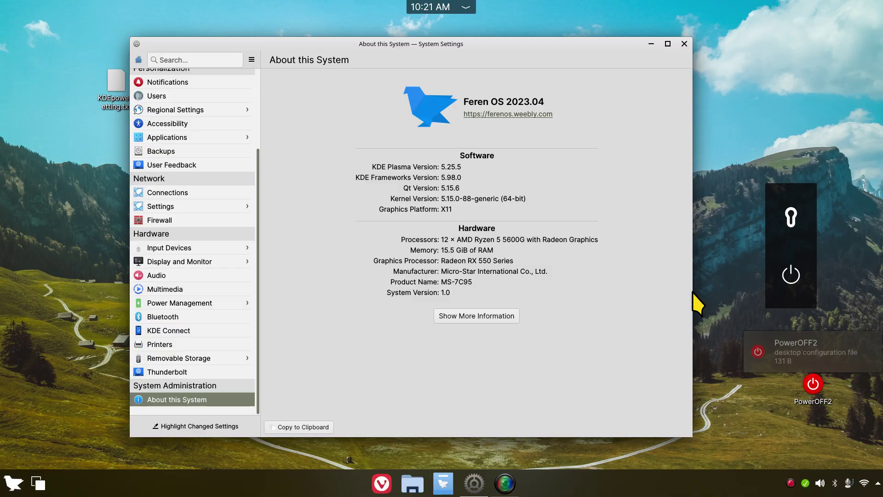
Step: Test and cancel the shutdown countdown, then check Display Configuration (LG TV, 1920×1080) and close System Settings
click(792, 274)
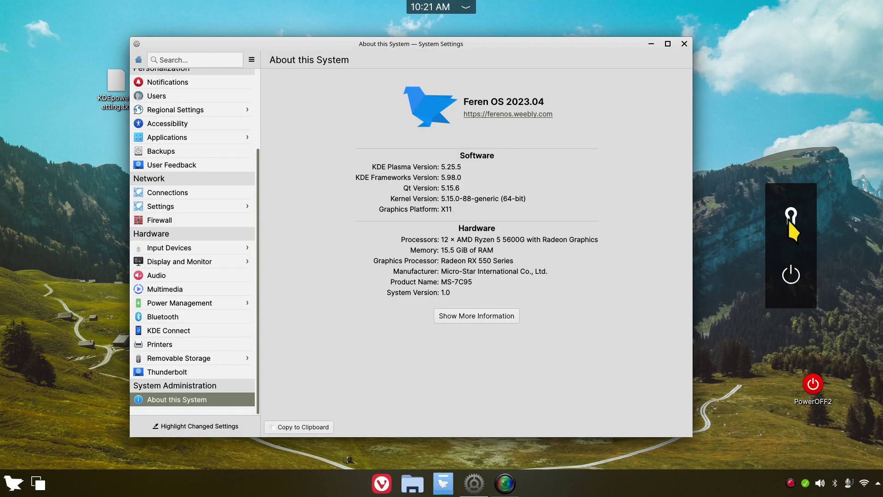
click(12, 484)
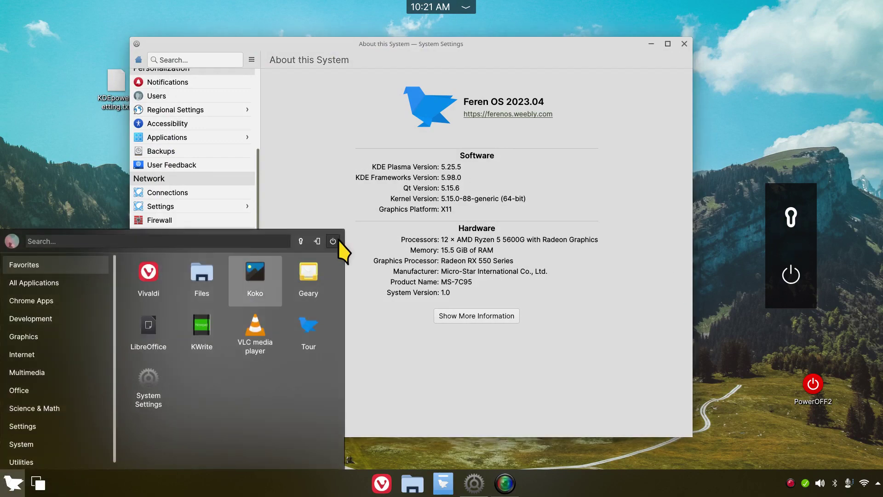
click(333, 247)
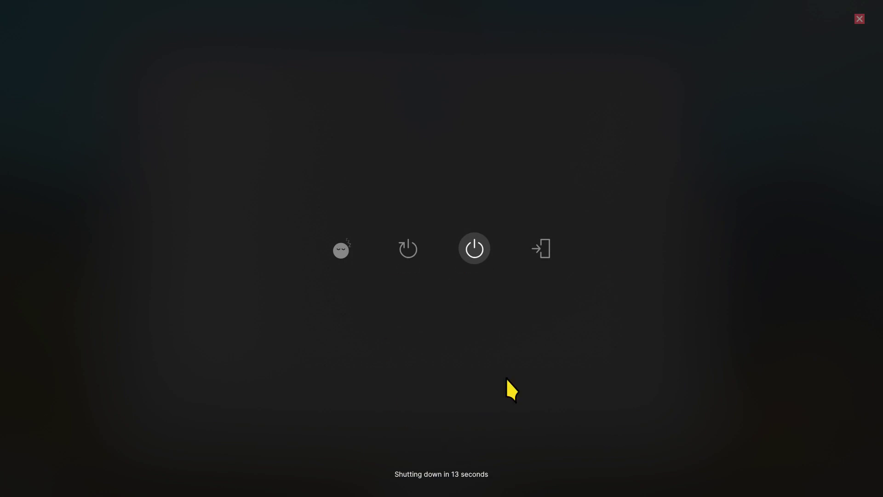
click(860, 19)
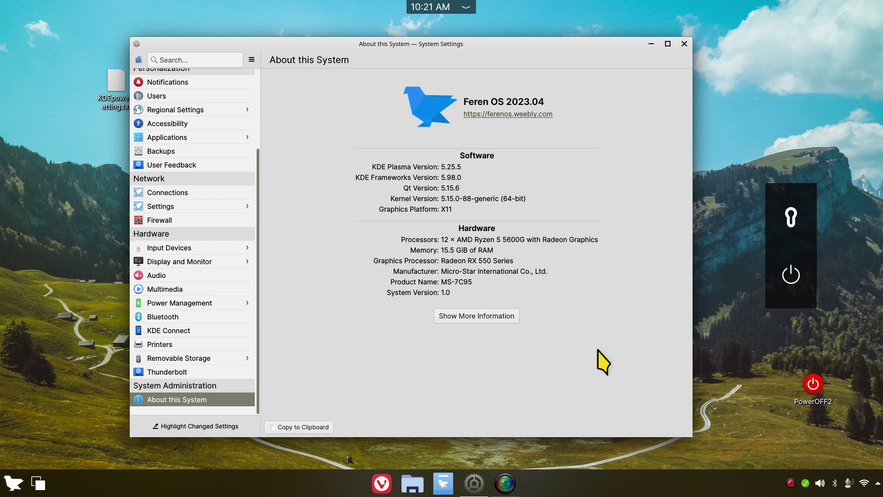
click(184, 269)
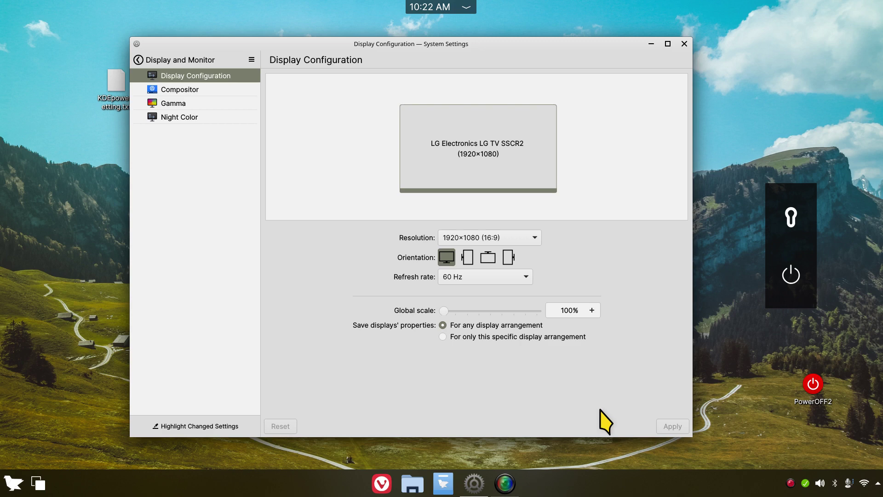
click(685, 44)
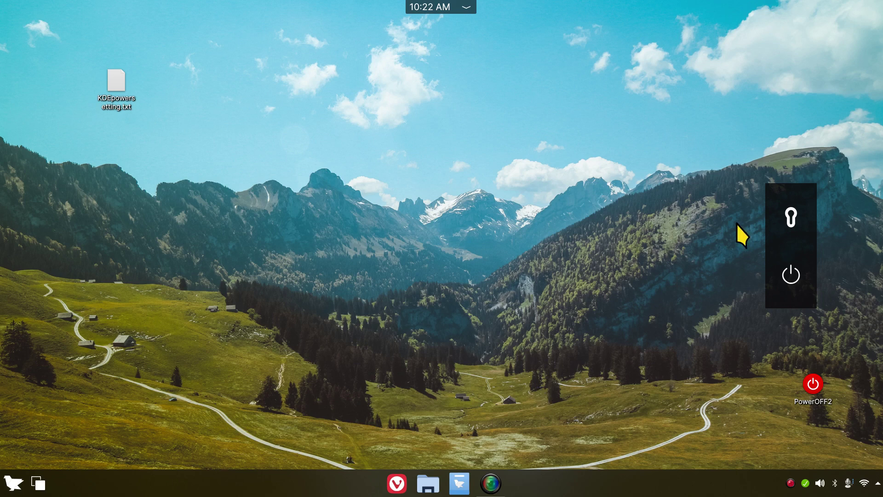
Step: Remove the existing Lock/Logout widget from the desktop
right_click(790, 248)
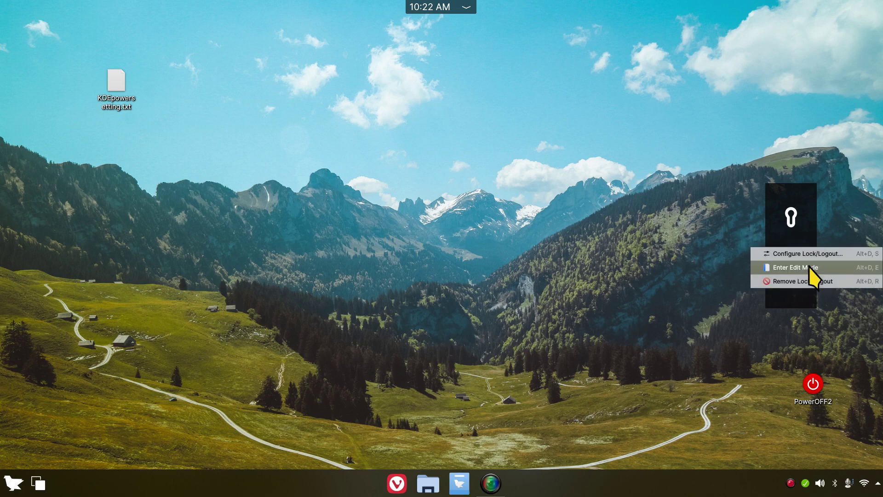
click(811, 281)
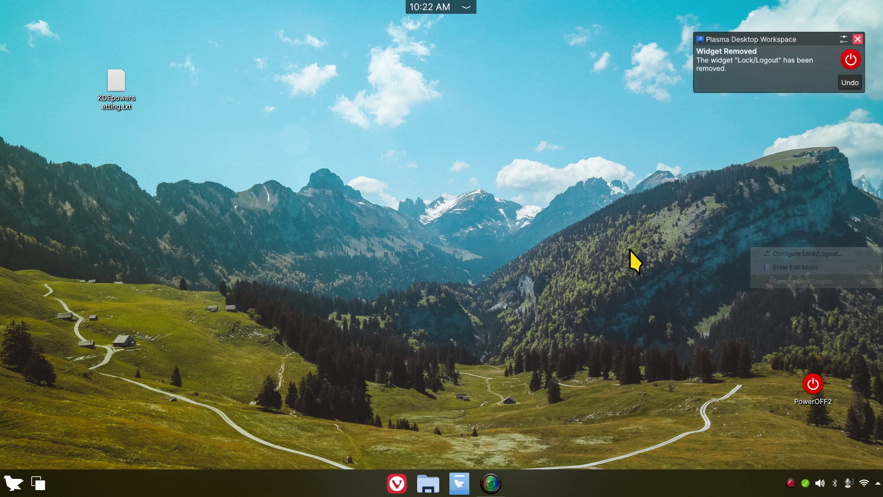
click(858, 39)
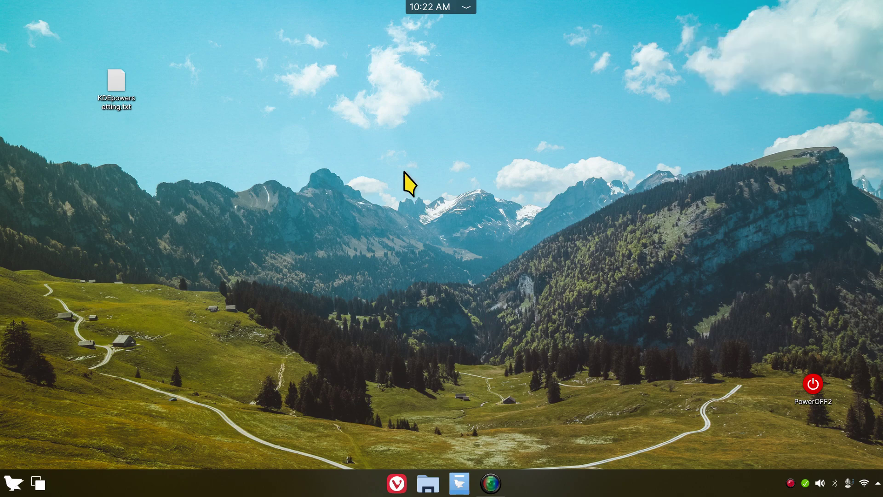
Step: Add a fresh Lock/Logout widget near the desktop centre from the widget list
right_click(386, 129)
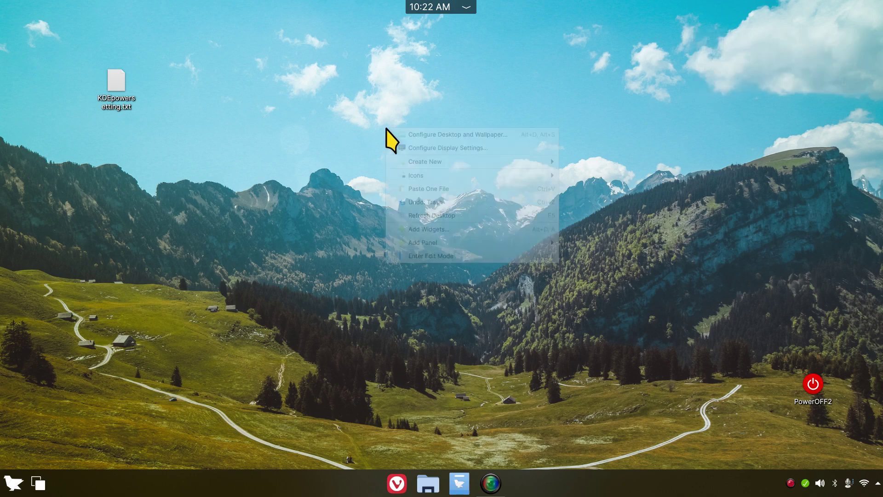
click(455, 230)
scroll(179, 228, down, 15)
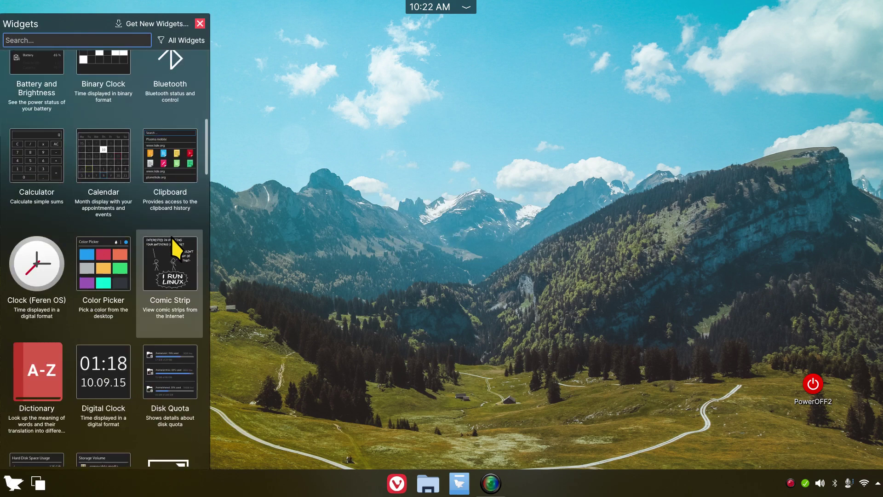
scroll(166, 243, down, 2)
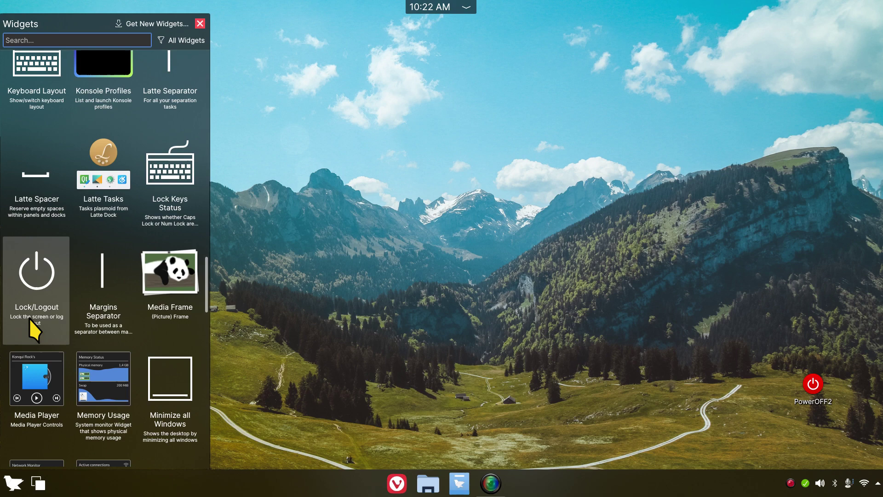
drag(29, 318, 565, 188)
Step: In edit mode, enlarge and heighten the new Lock/Logout widget and move it to the right side
click(200, 24)
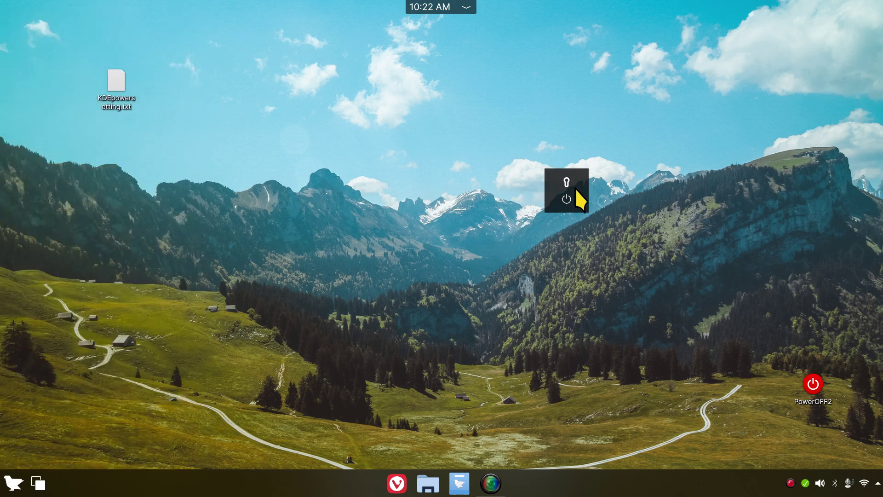
right_click(566, 180)
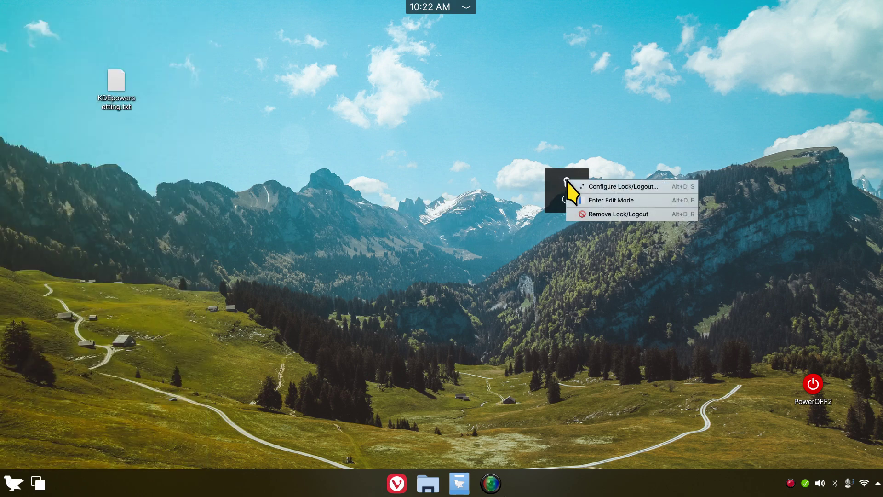
click(606, 201)
mouse_move(565, 182)
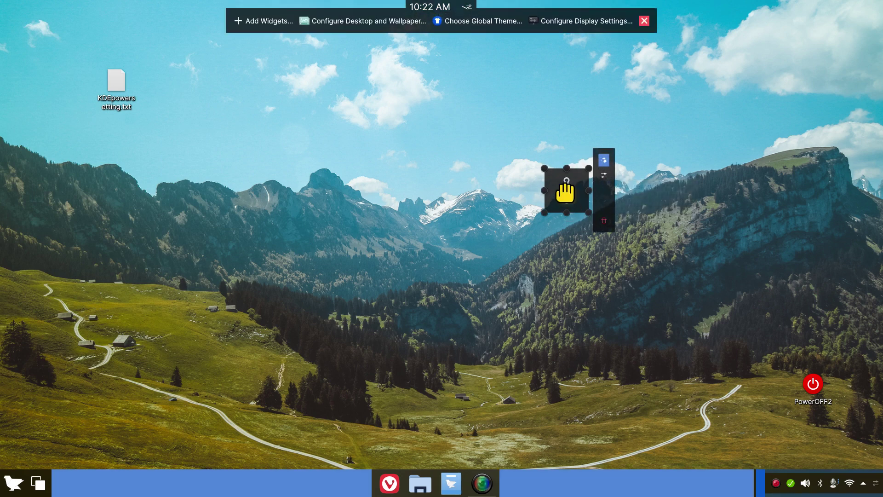
drag(546, 211, 486, 330)
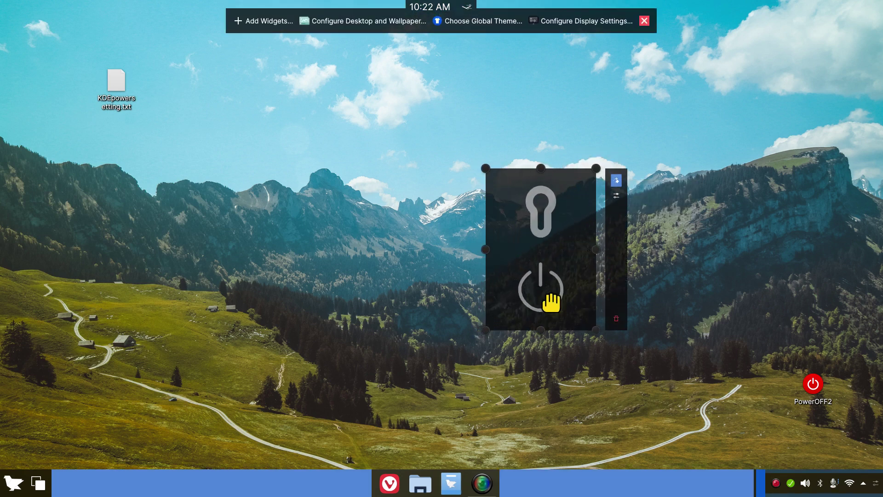
drag(542, 332, 549, 391)
drag(547, 276, 781, 216)
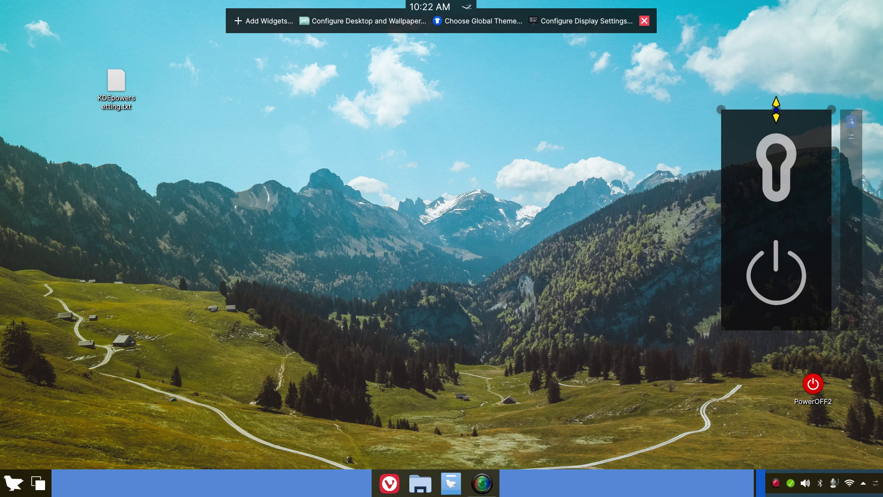
click(644, 22)
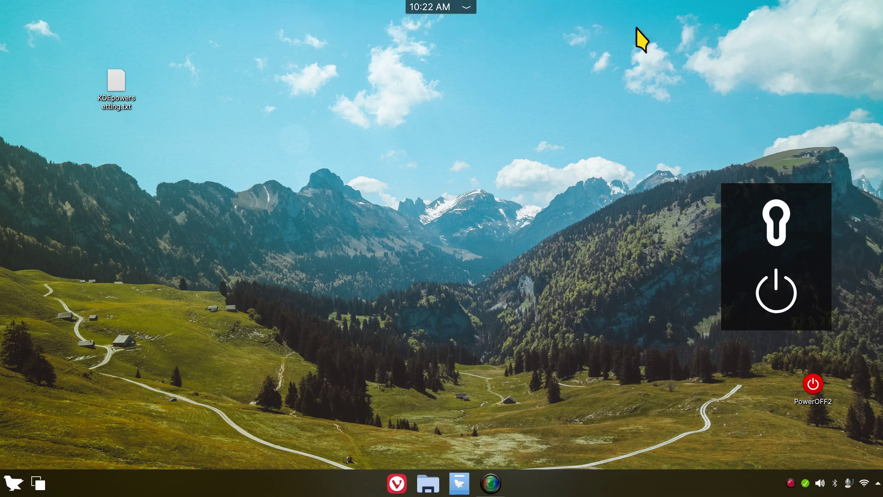
click(784, 298)
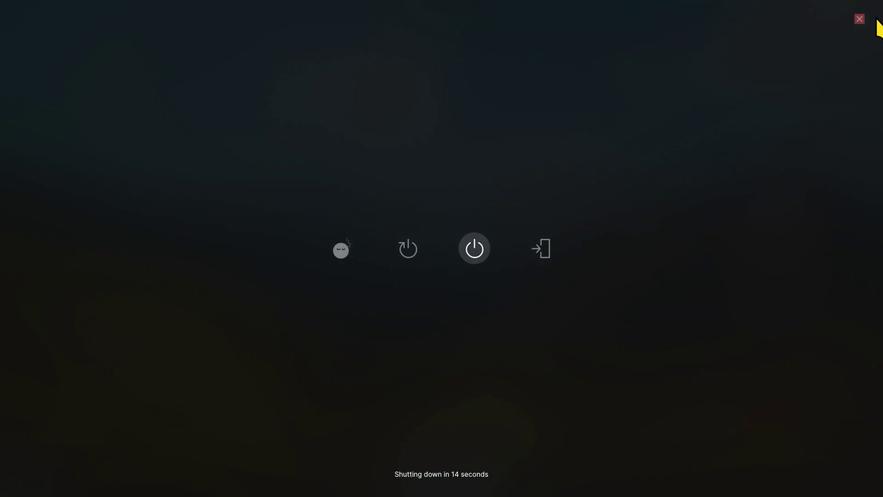
click(858, 19)
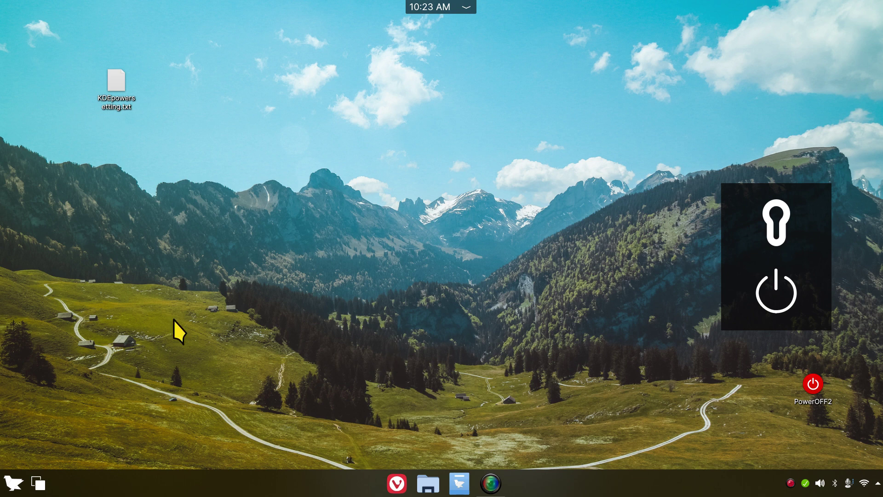
Step: Visit Workspace Behavior > General Behavior in System Settings, close it, and drag PowerOFF2 to the desktop centre
click(12, 489)
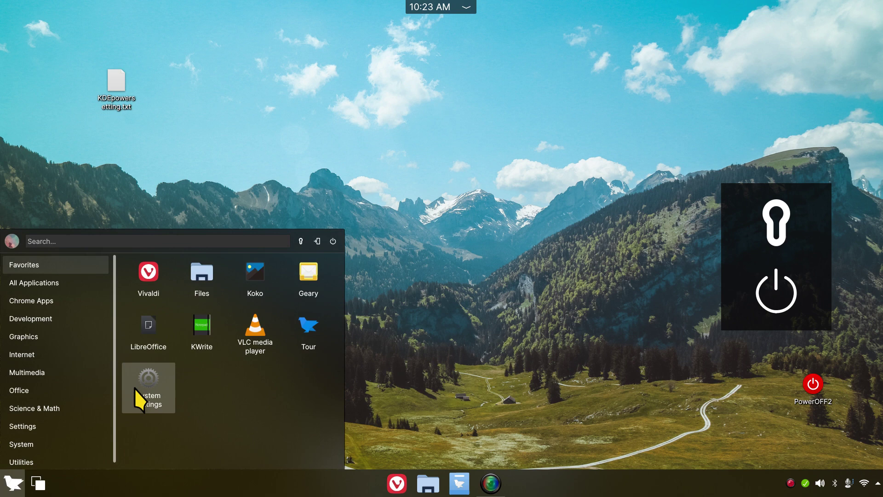
click(152, 391)
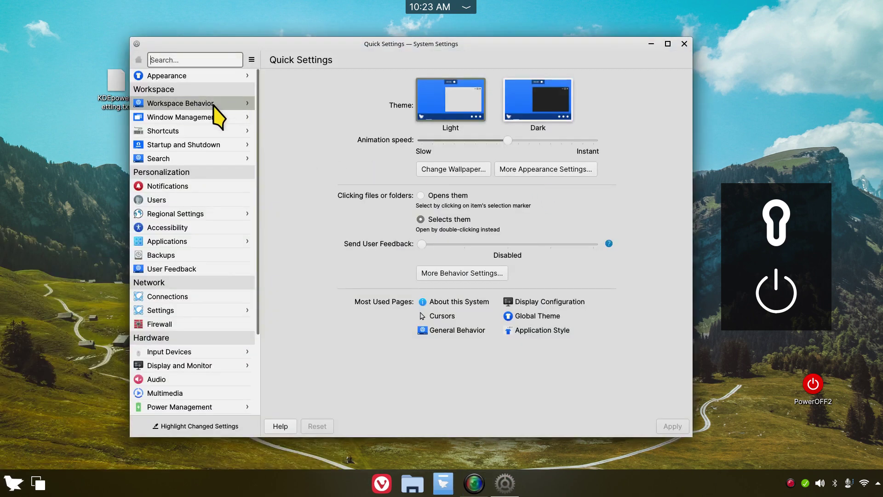
click(212, 104)
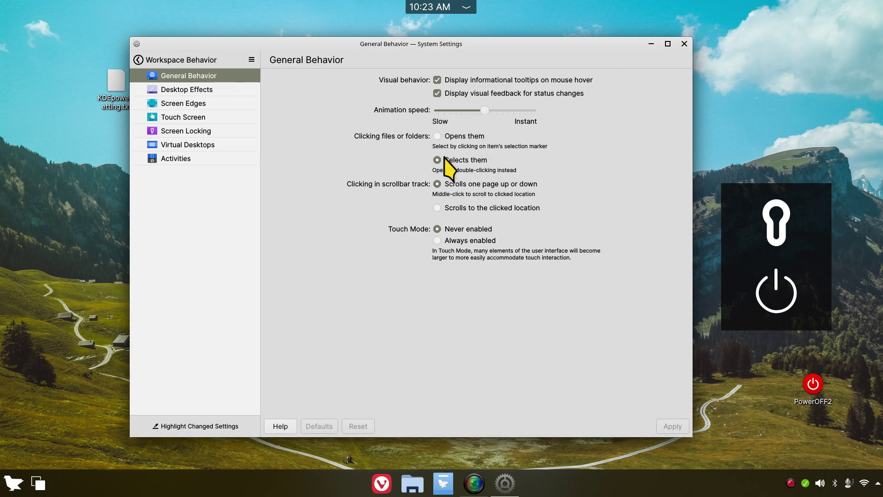
click(685, 43)
drag(812, 389, 538, 187)
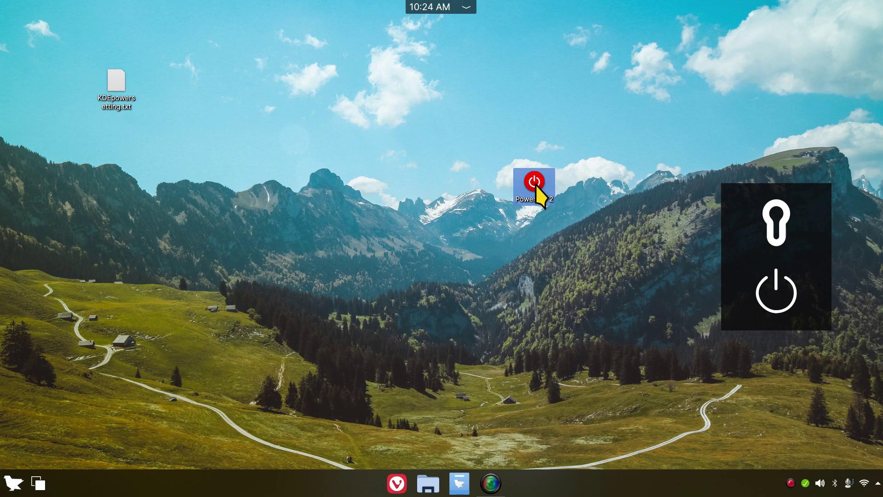
Step: Return PowerOFF2 to the lower right, test and cancel its shutdown countdown, and drag the store launcher up
drag(537, 187, 822, 414)
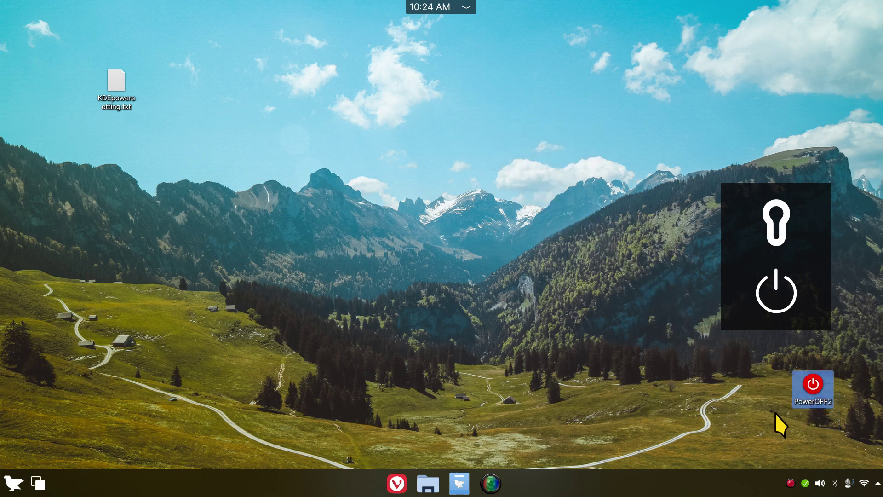
click(783, 291)
click(858, 19)
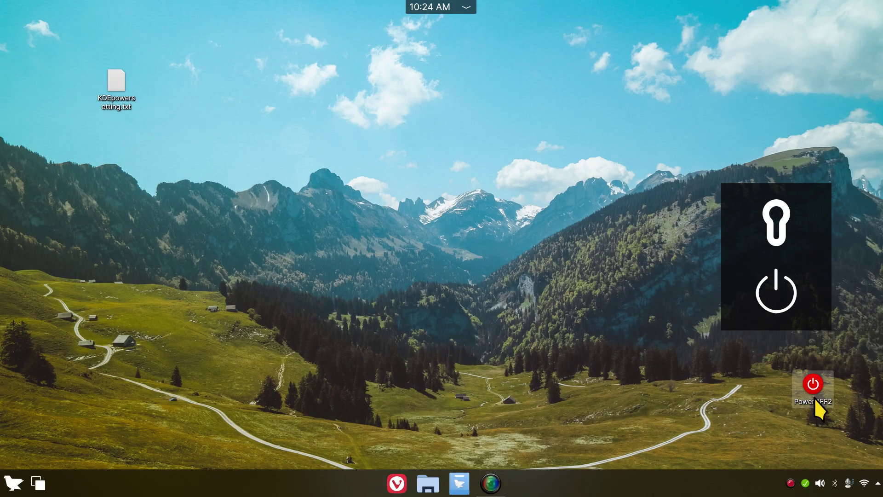
drag(465, 483, 788, 27)
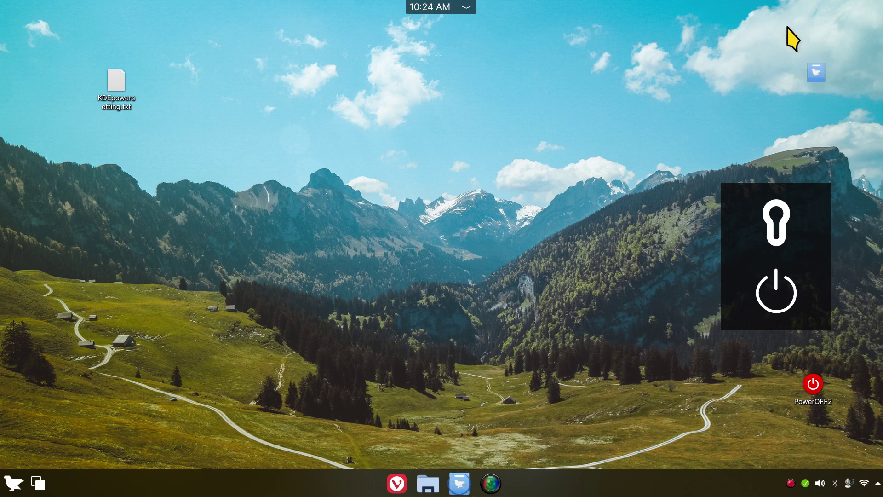
Step: Close the store window, then browse to Documents/scripts and open the PowerOFF script
drag(787, 26, 428, 482)
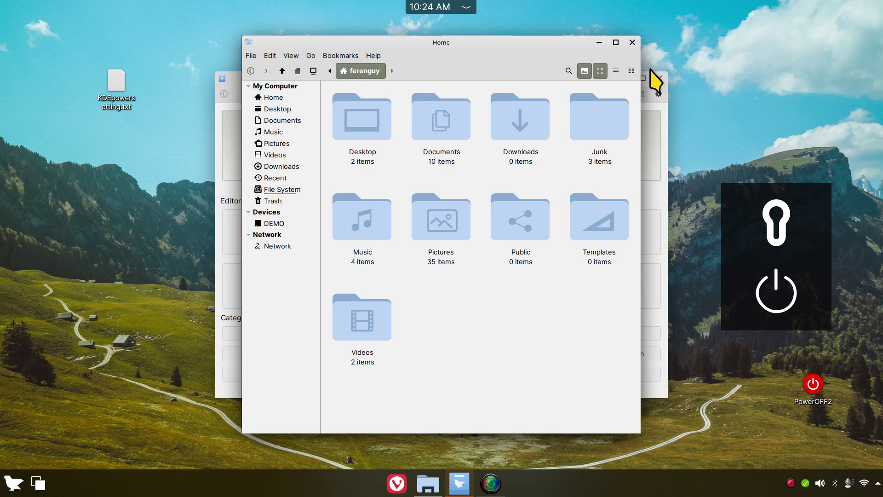
click(658, 78)
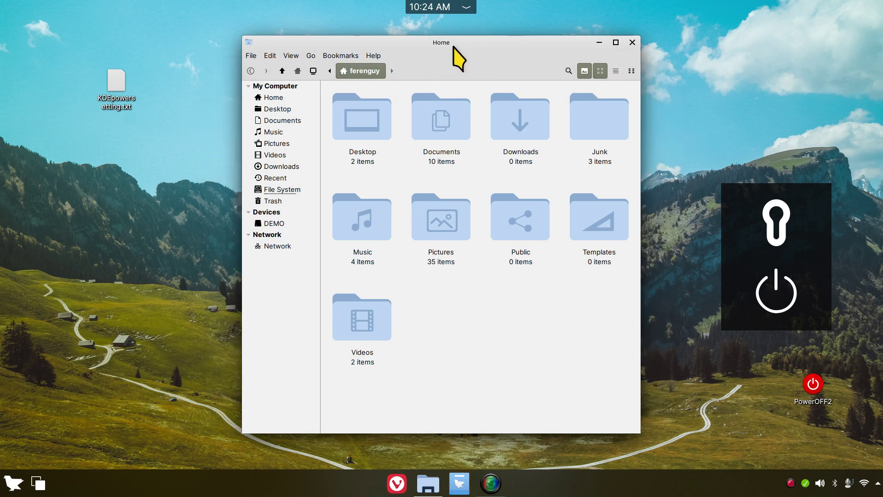
double_click(442, 131)
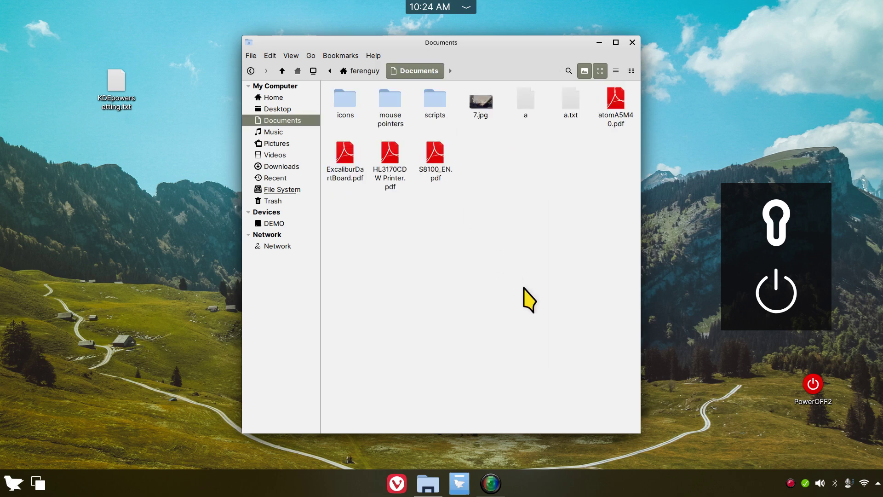
double_click(435, 108)
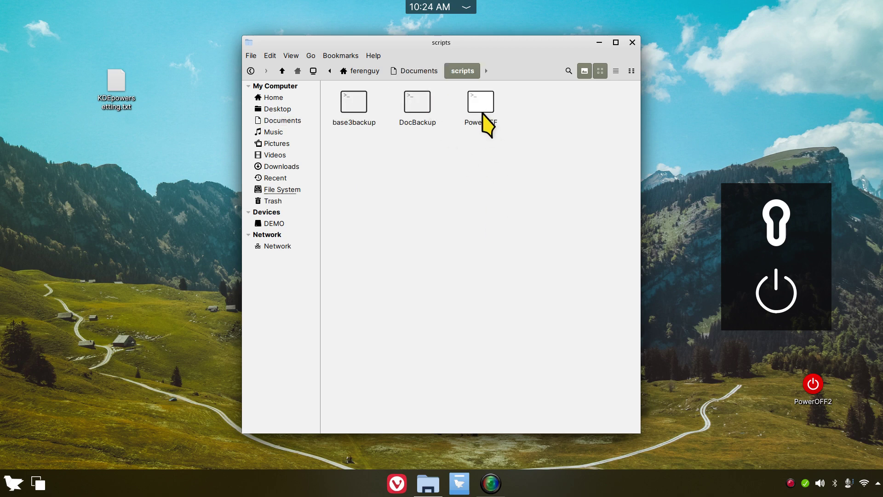
click(483, 118)
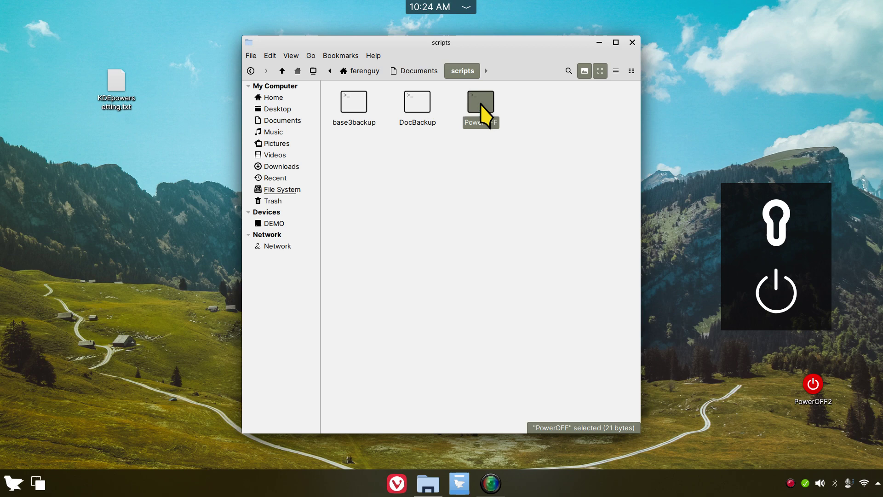
double_click(478, 105)
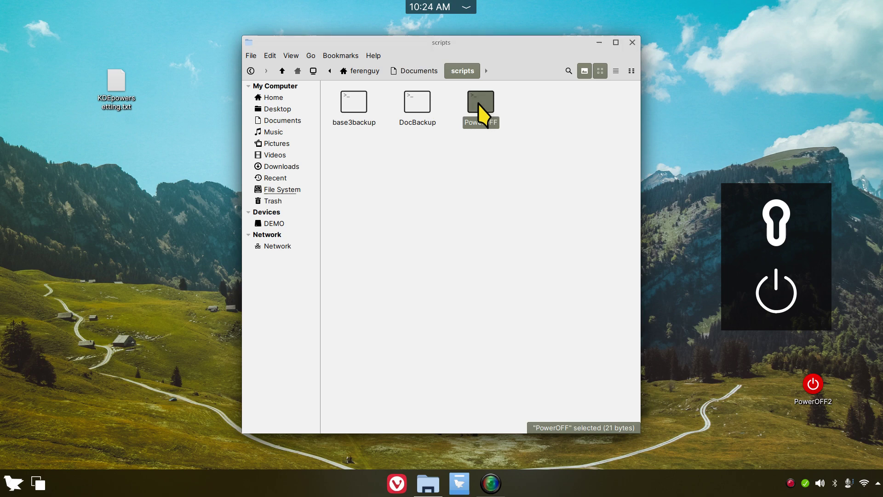
Step: Open PowerOFF in KWrite, centre and zoom the window, and view Help > About KWrite
click(534, 271)
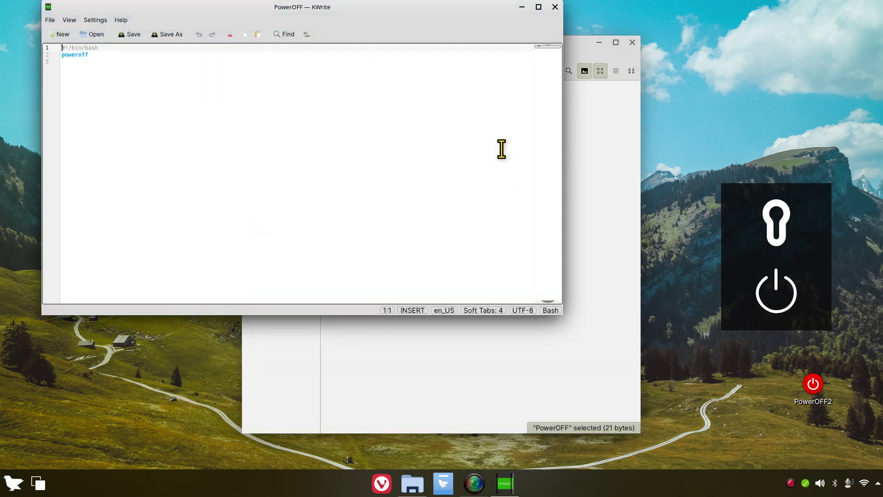
drag(213, 20, 367, 136)
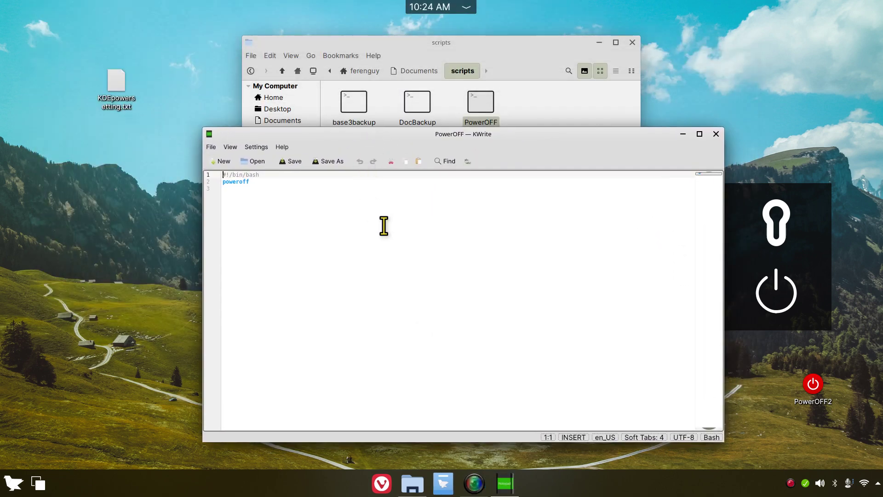
scroll(473, 295, up, 5)
scroll(473, 294, up, 4)
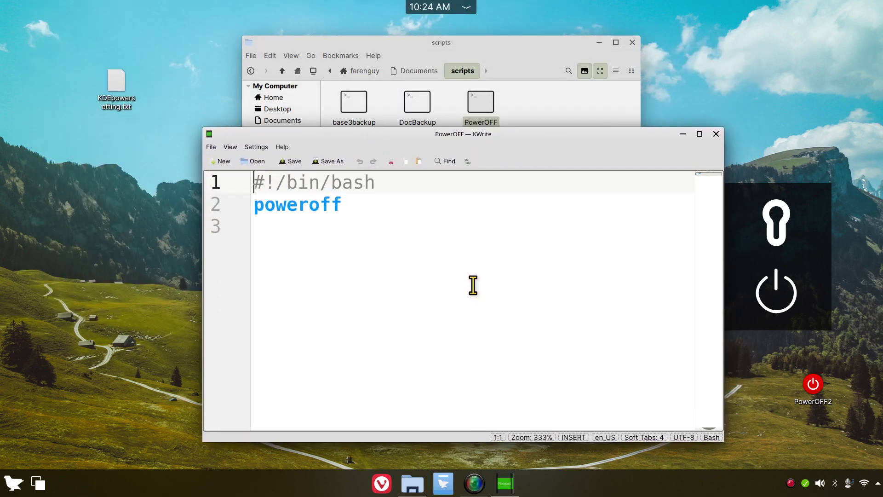
click(282, 147)
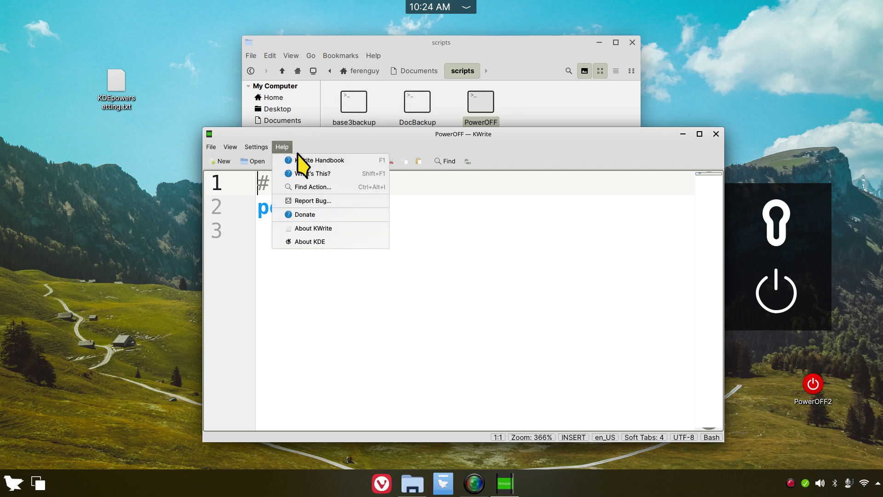
click(351, 230)
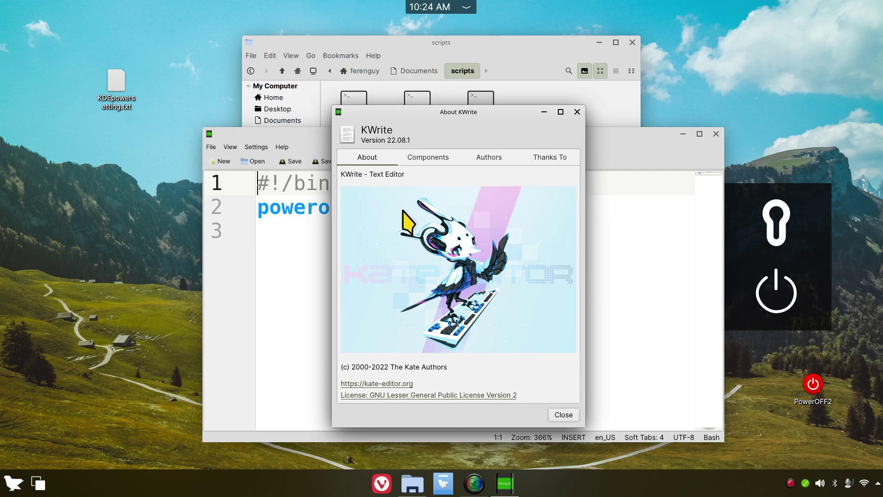
click(576, 111)
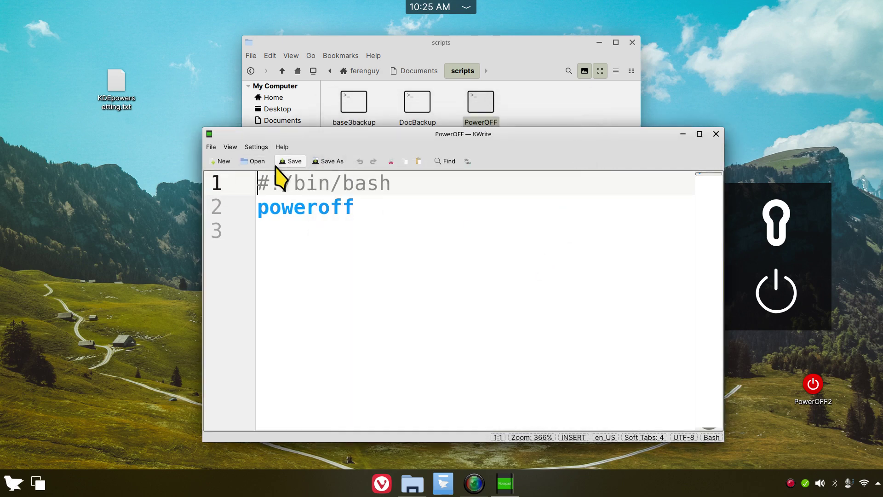
Step: Select the #!/bin/bash and poweroff lines, then close KWrite without changes
drag(258, 181, 421, 176)
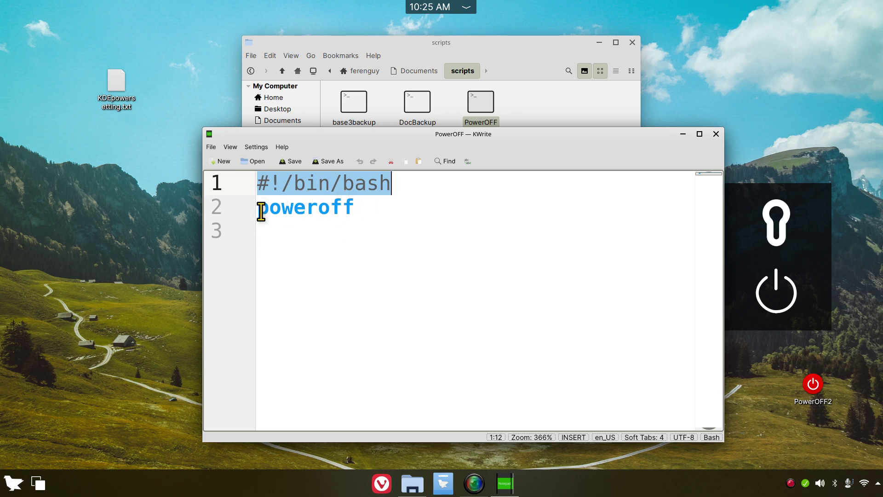
drag(260, 211, 364, 211)
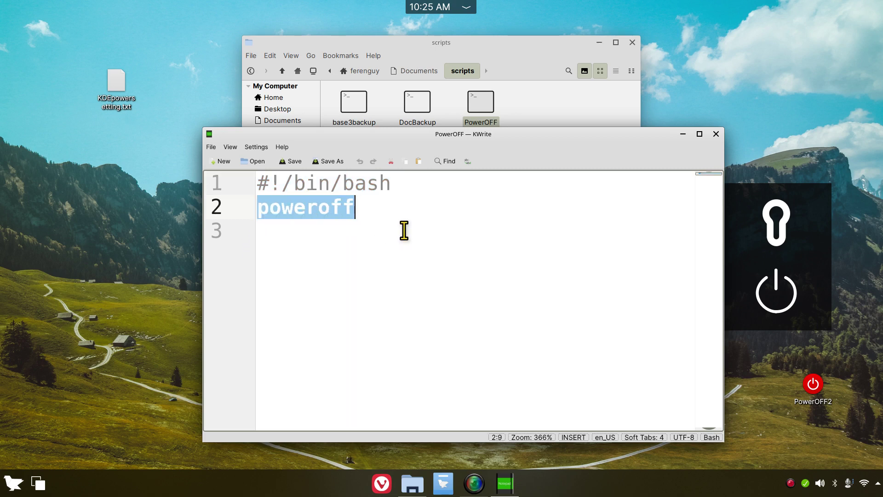
click(422, 254)
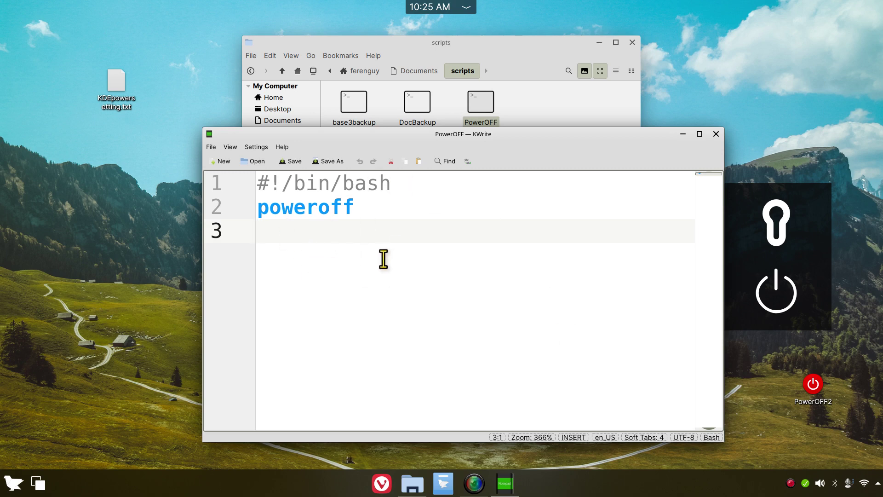
drag(260, 182, 452, 216)
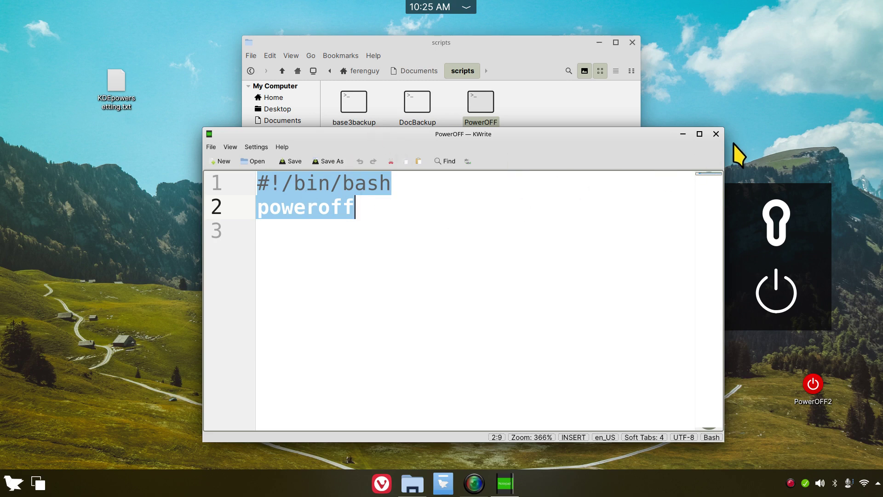
click(716, 134)
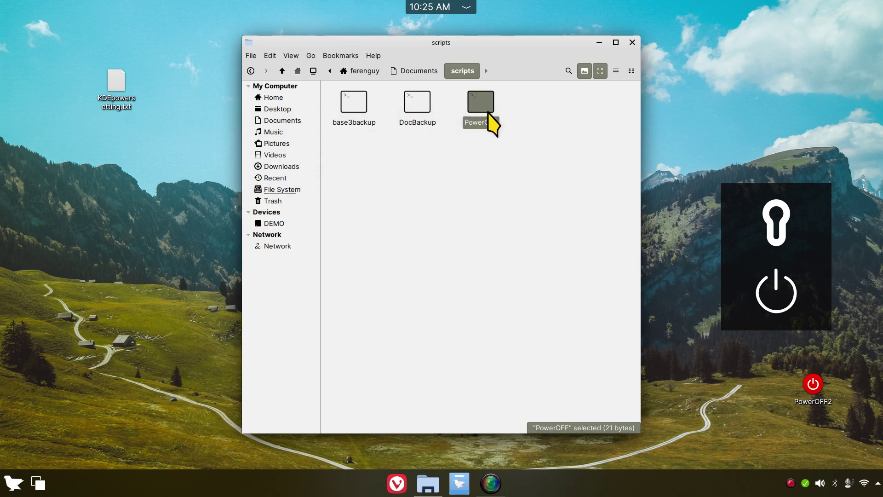
Step: Toggle PowerOFF's 'Allow executing file as program' permission off and back on, then close Properties
right_click(484, 97)
click(524, 230)
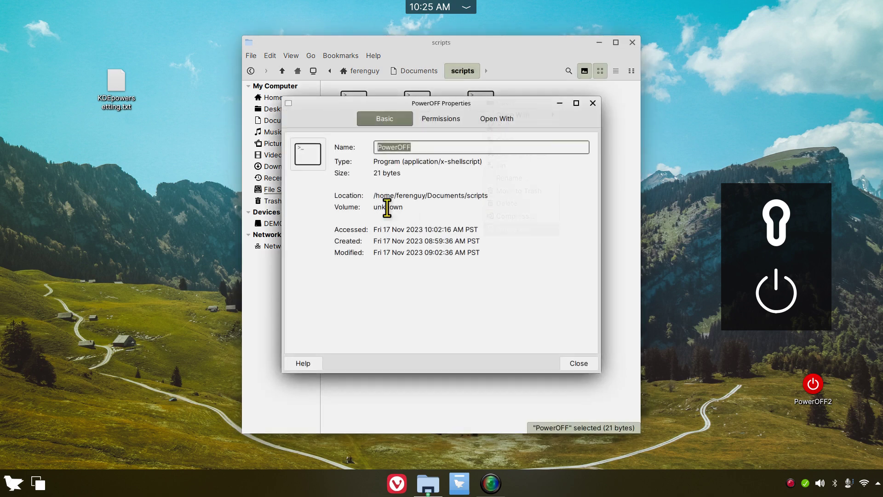
click(438, 121)
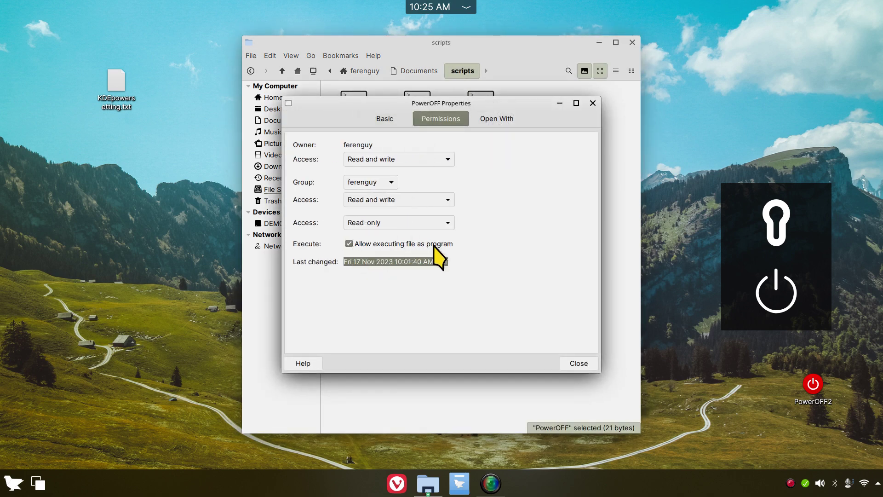
click(349, 244)
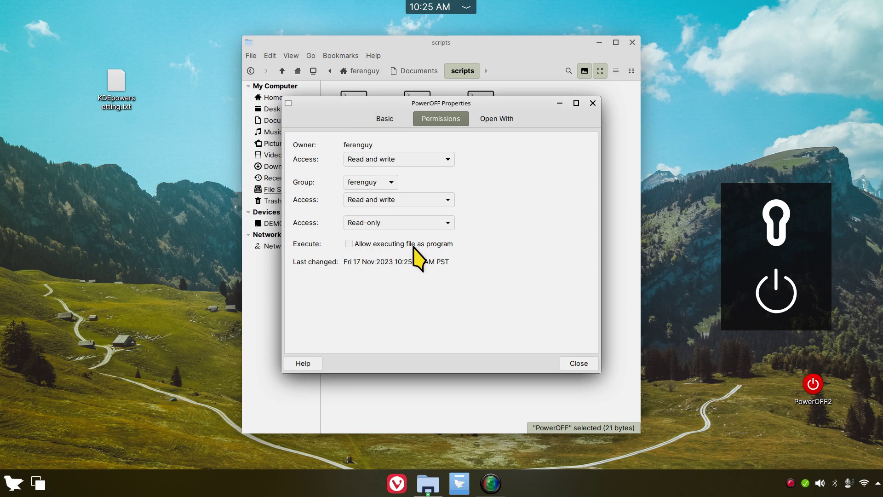
click(349, 244)
click(581, 364)
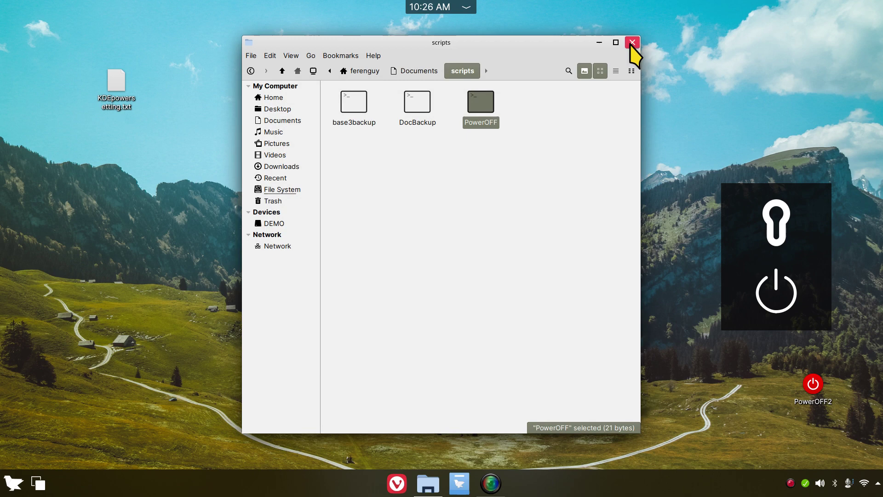
Step: Close the file manager and start a desktop Link to Location (URL) named P1
click(632, 42)
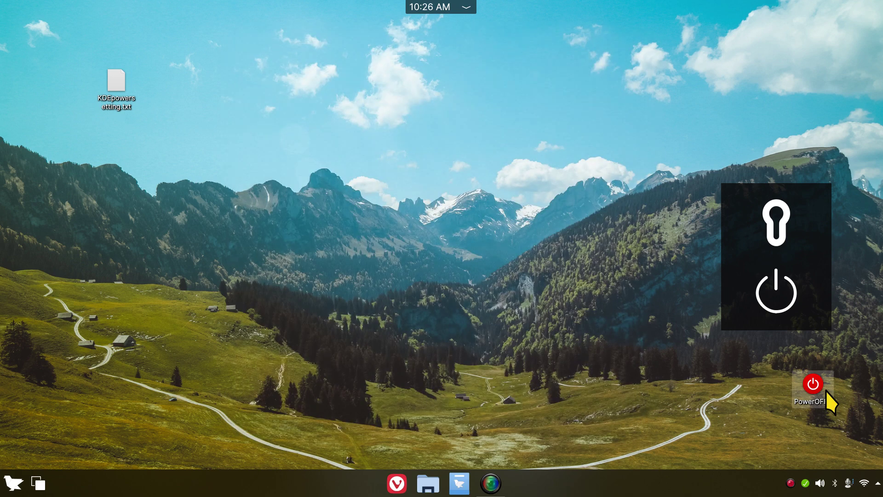
right_click(358, 137)
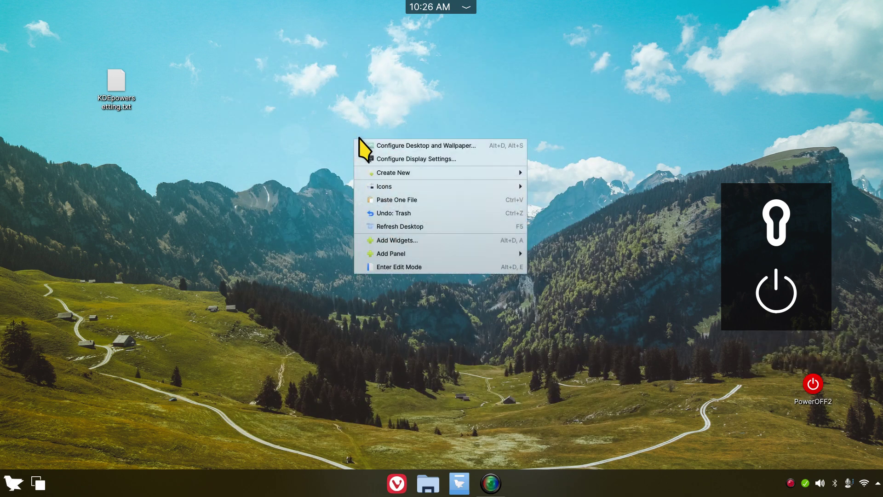
mouse_move(410, 174)
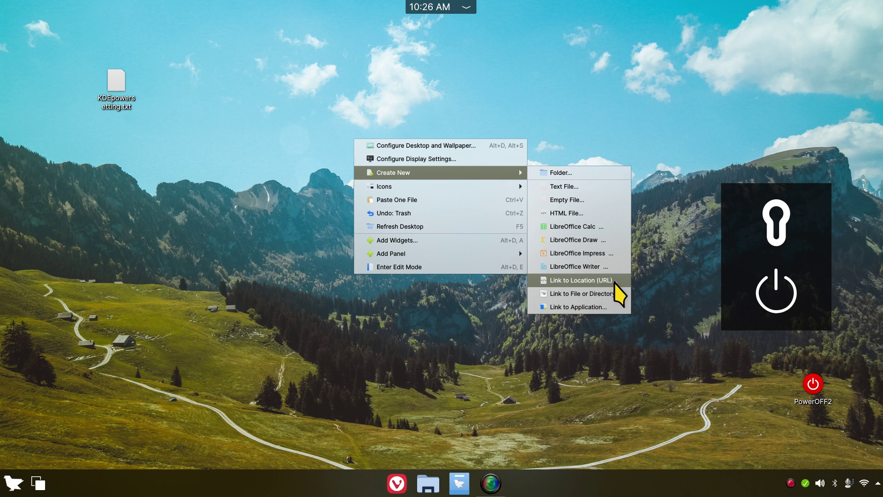
click(615, 281)
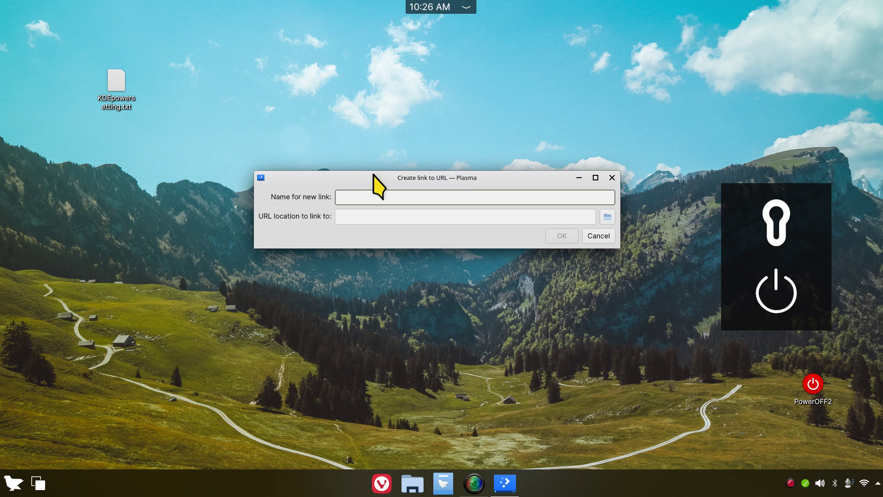
drag(373, 175, 273, 203)
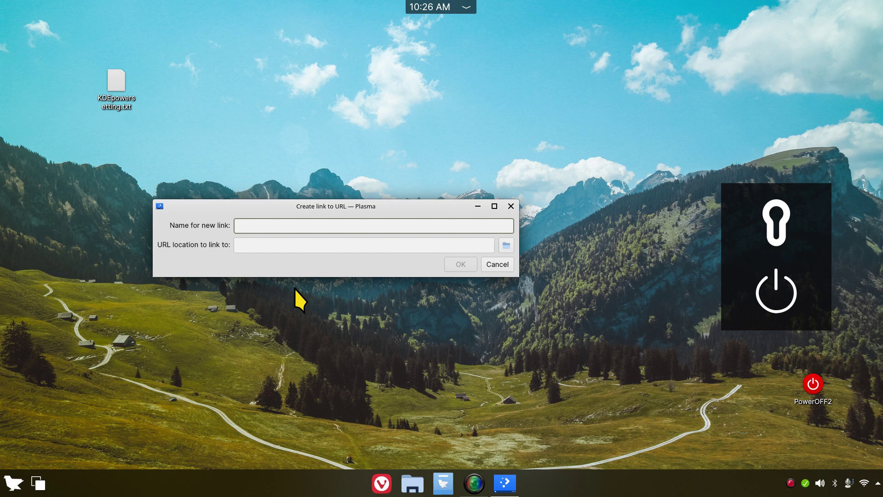
text(P1)
Step: Set Documents/scripts/PowerOFF as the P1 link's target and create the link
click(506, 245)
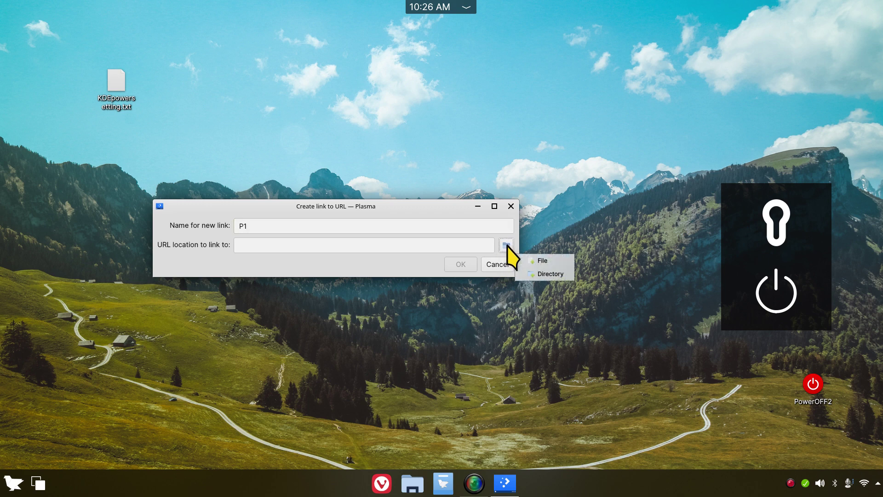
click(561, 262)
click(245, 117)
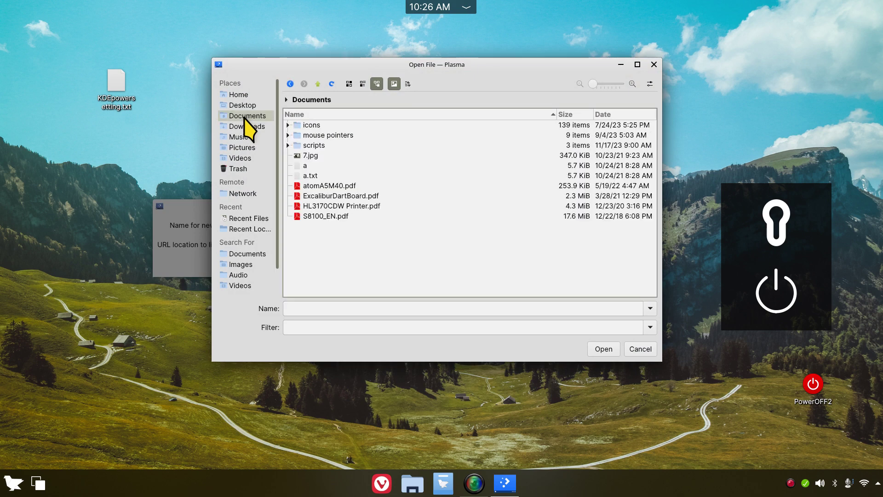
double_click(298, 146)
click(307, 145)
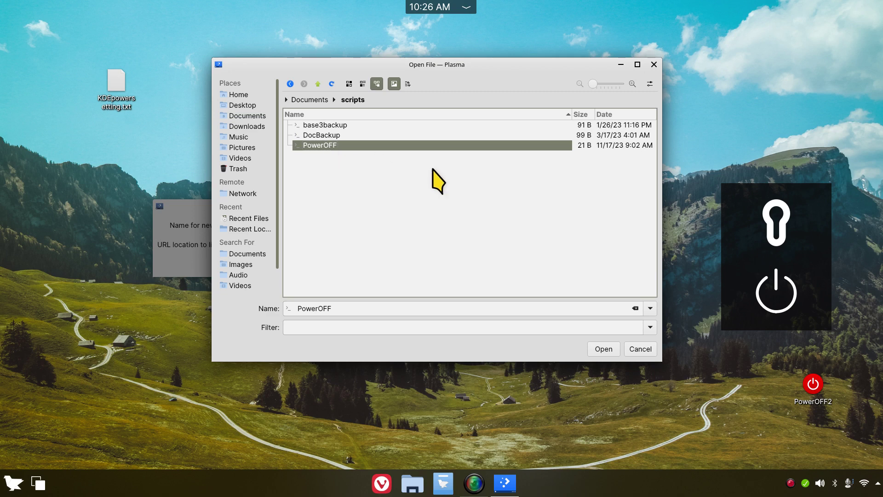
click(603, 349)
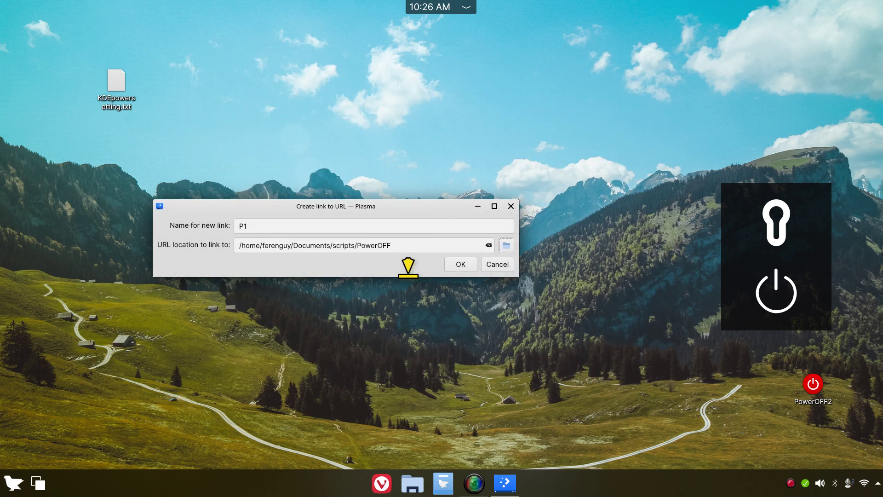
click(461, 264)
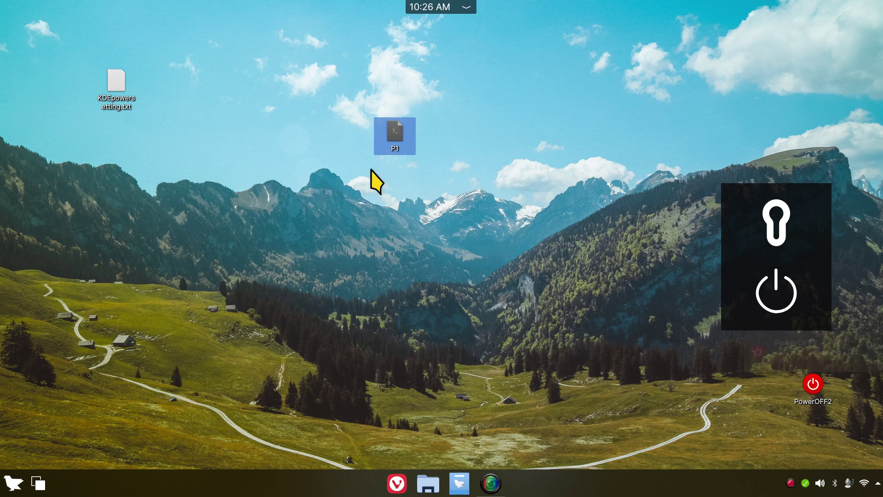
Step: Give P1 the green gnome-power-manager battery icon via a 'power' search and place it beside the power widget
right_click(392, 125)
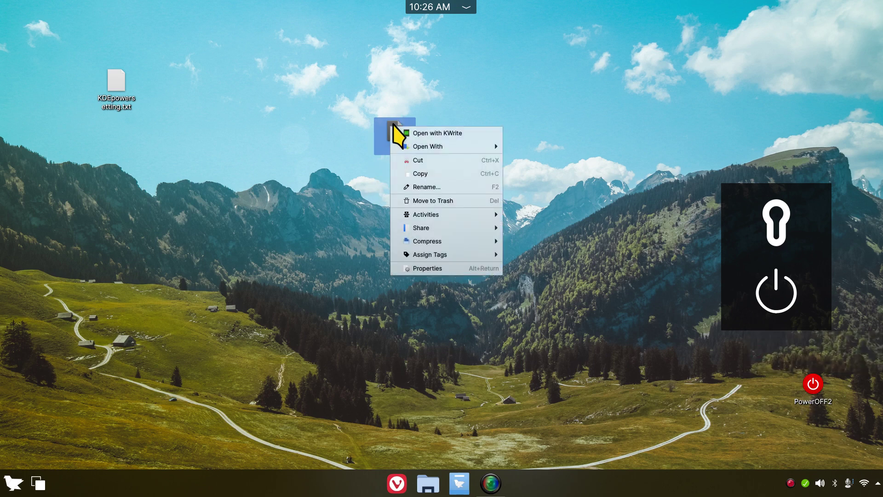
click(460, 269)
click(362, 147)
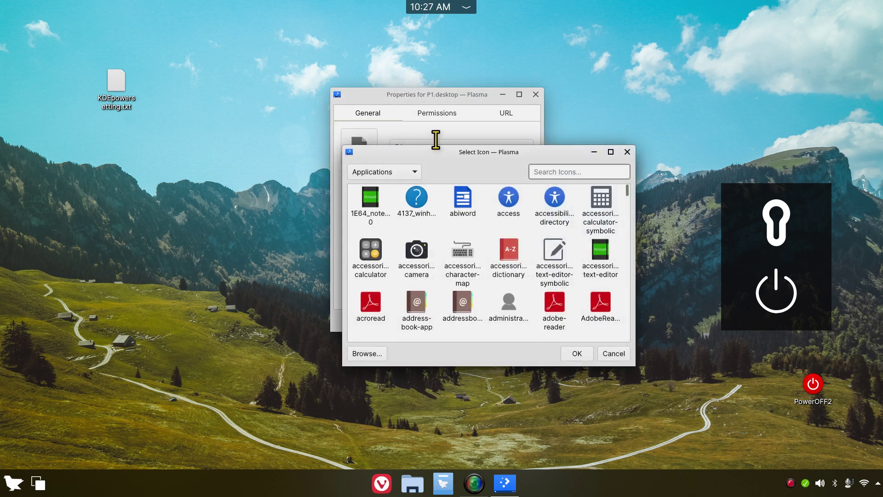
drag(454, 152, 386, 128)
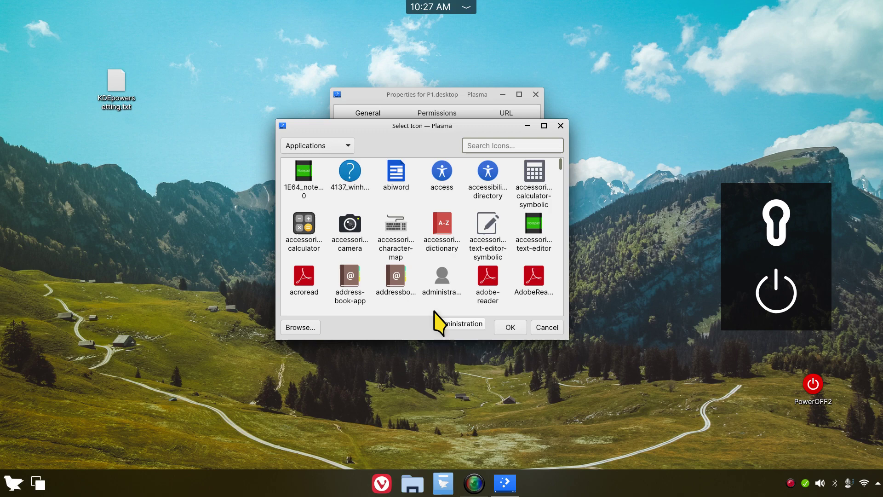
text(shut)
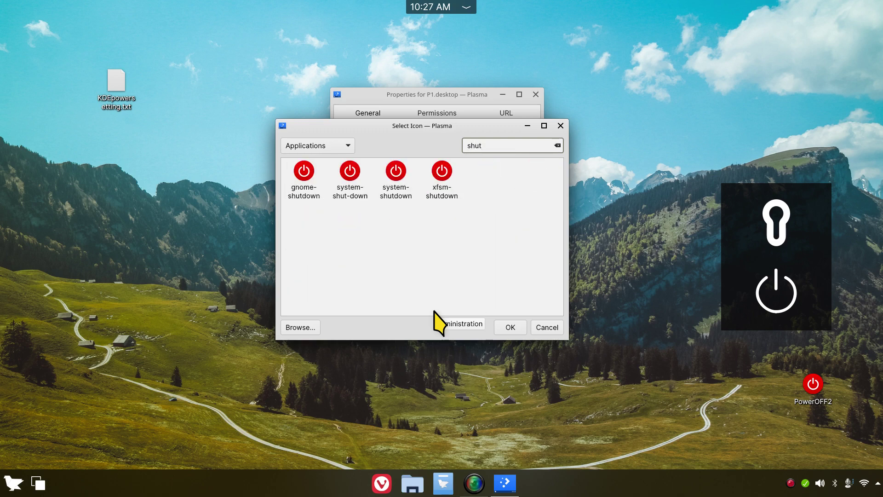
key(BackSpace)
key(BackSpace)
key(BackSpace)
key(BackSpace)
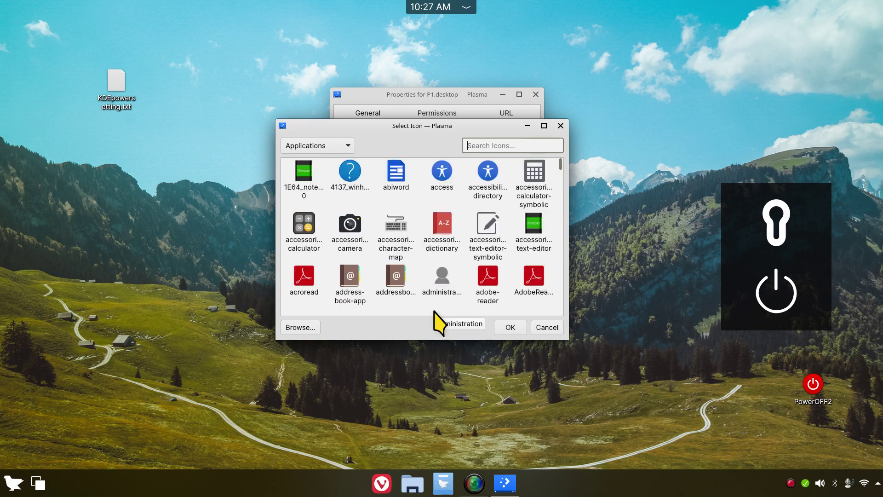
text(powe)
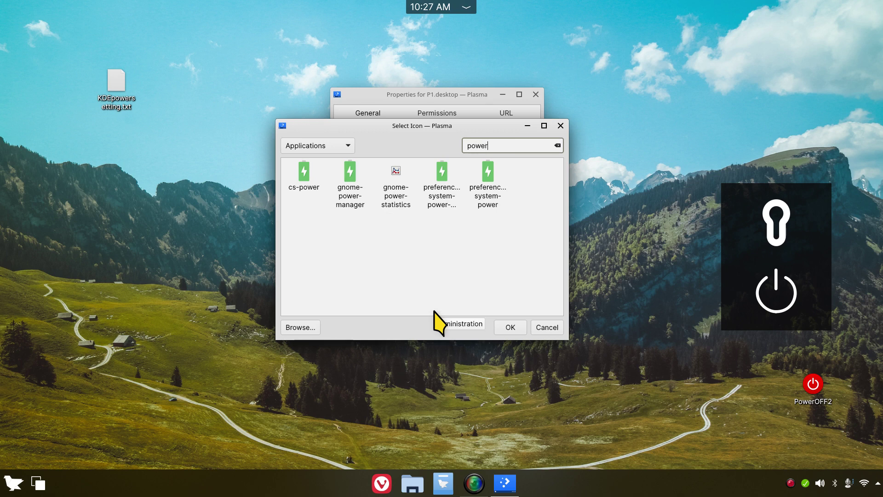
text(r)
click(350, 182)
click(507, 329)
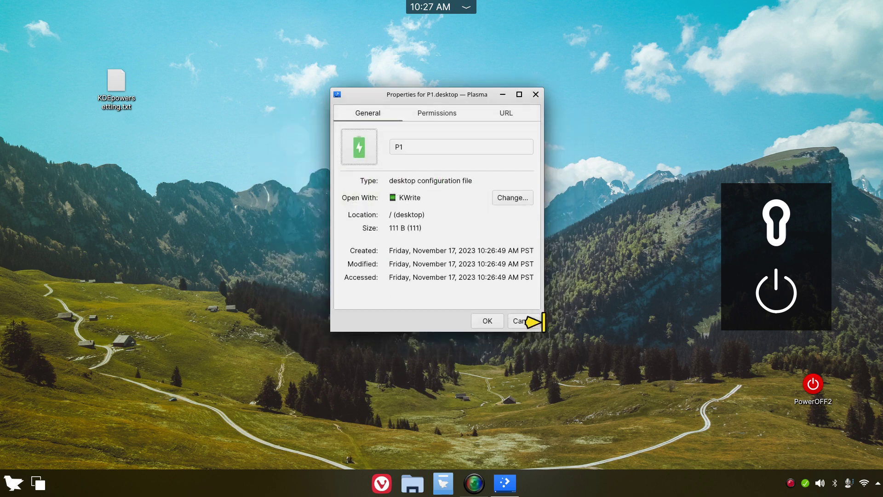
click(487, 321)
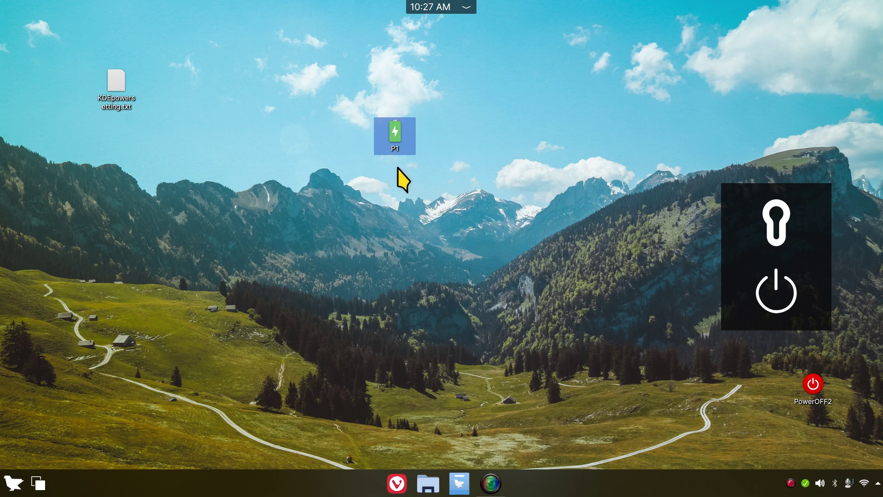
drag(393, 135, 609, 313)
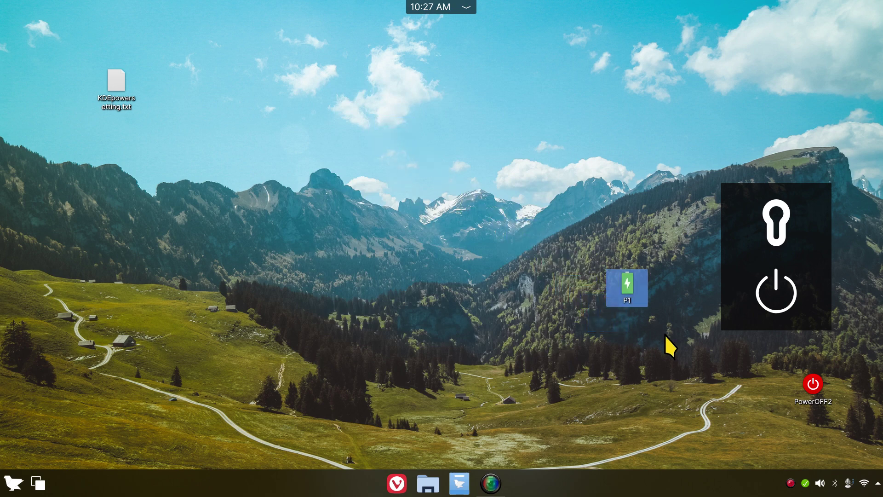
Step: In P1's Properties, search 'shut' and set its icon to the red system-shut-down icon
right_click(629, 280)
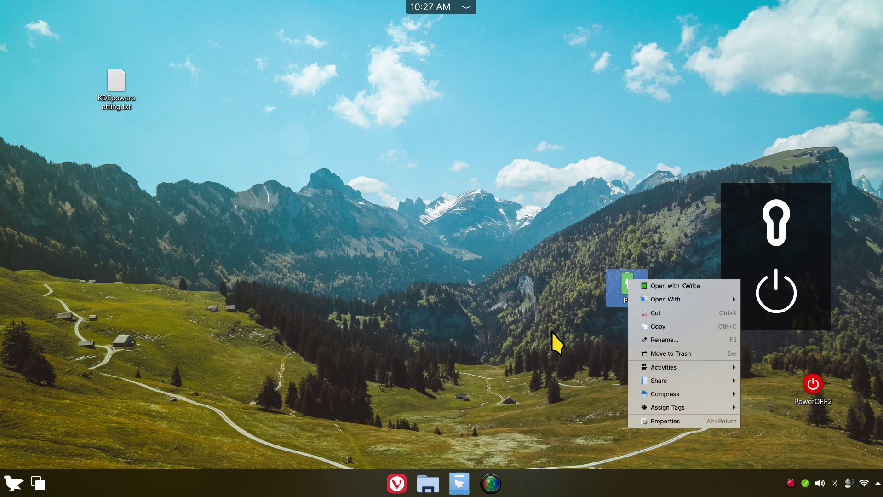
click(513, 314)
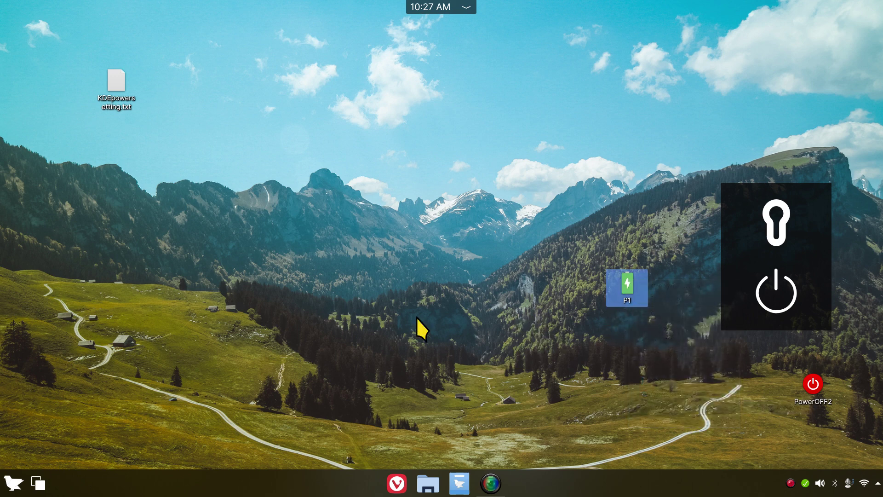
right_click(619, 283)
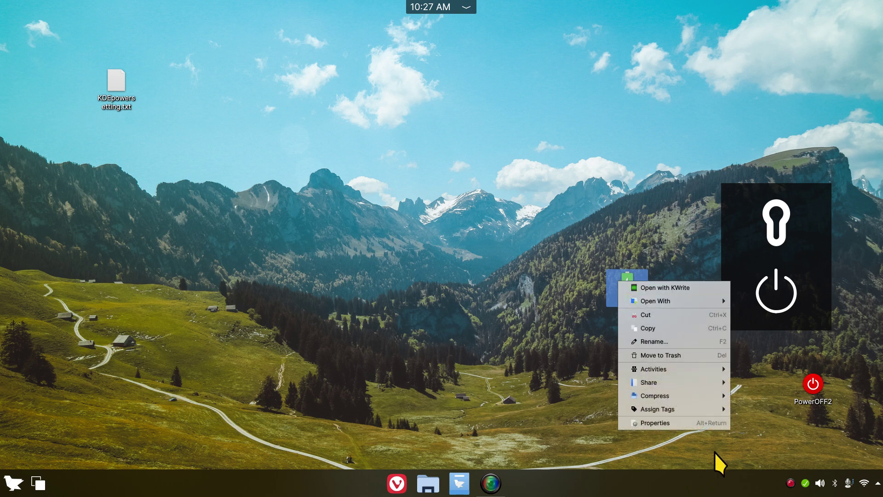
click(670, 423)
click(372, 152)
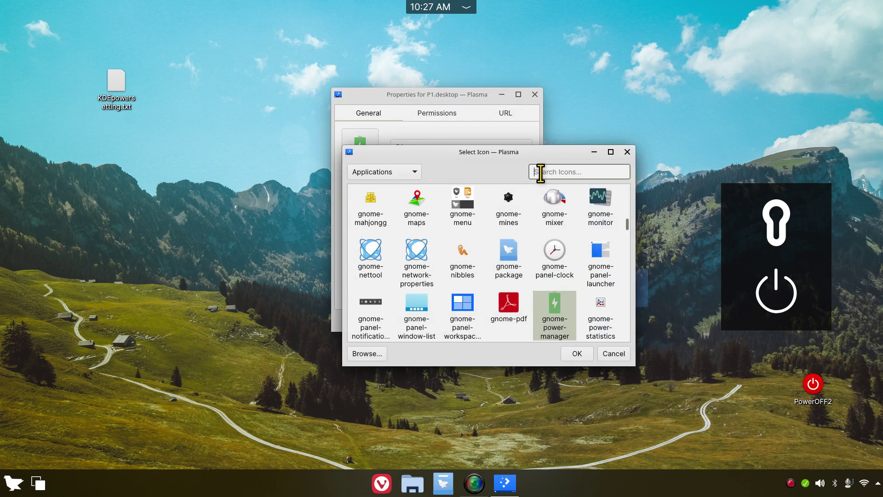
text(shut)
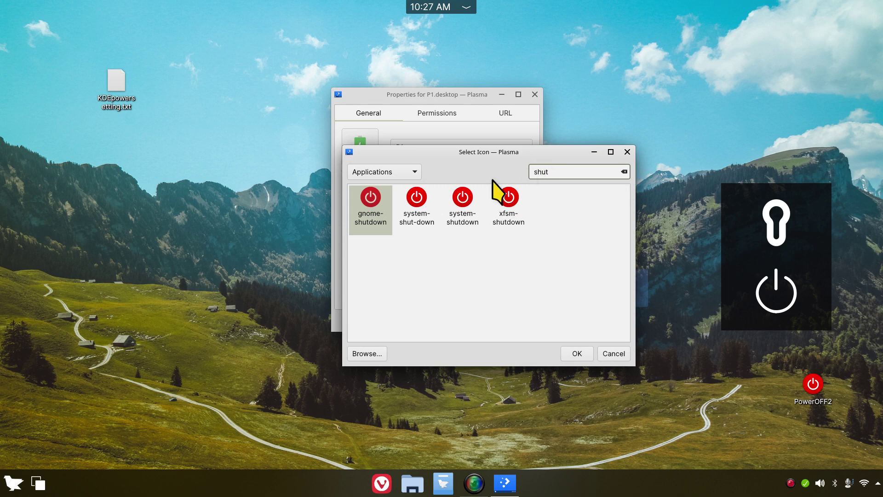
click(420, 210)
click(575, 354)
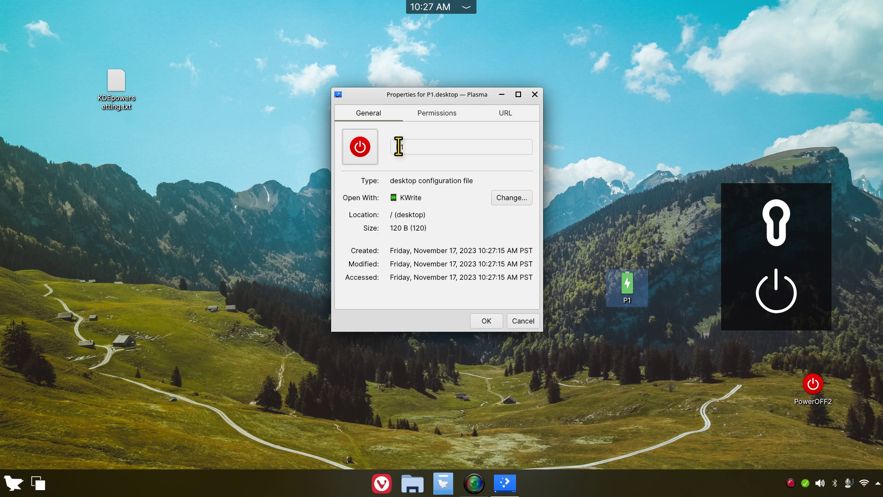
click(481, 321)
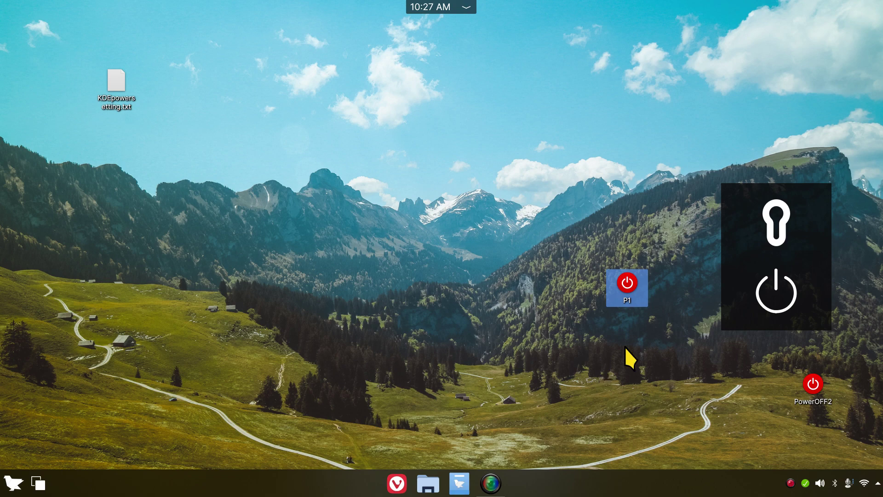
Step: Trigger and cancel the shutdown countdown from the power widget and launcher, then delete P1
click(790, 291)
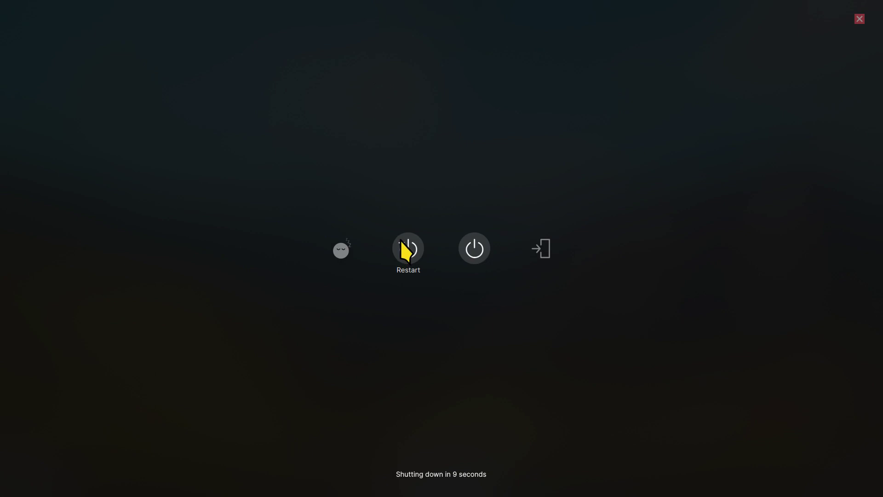
click(856, 18)
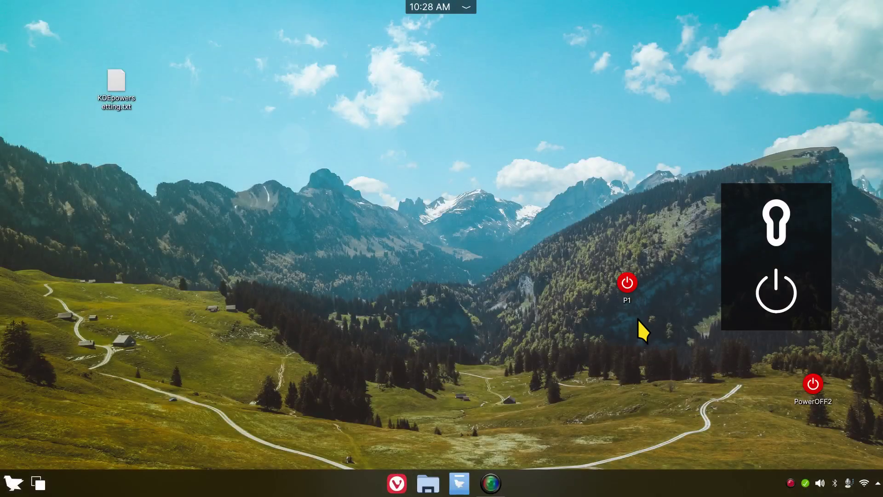
click(14, 483)
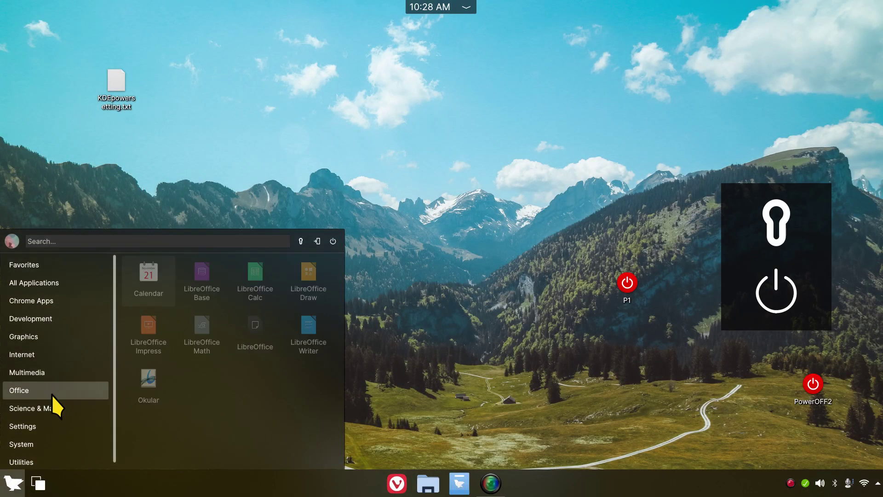
click(333, 241)
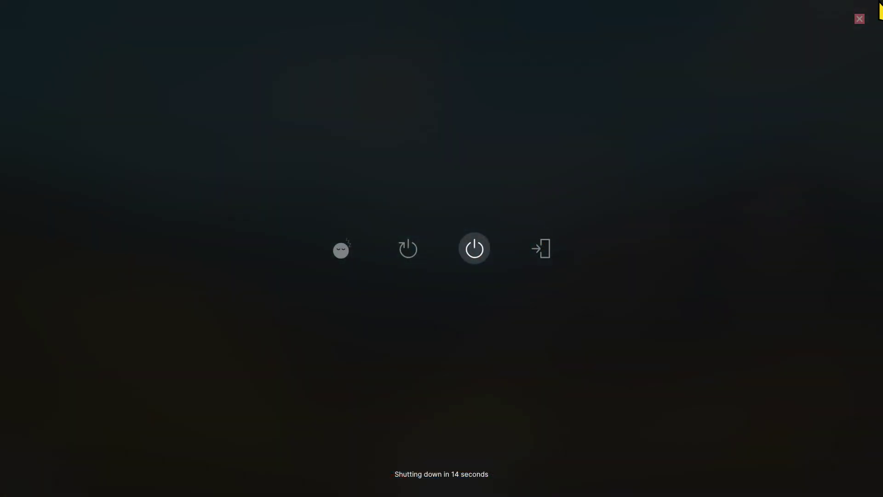
click(859, 20)
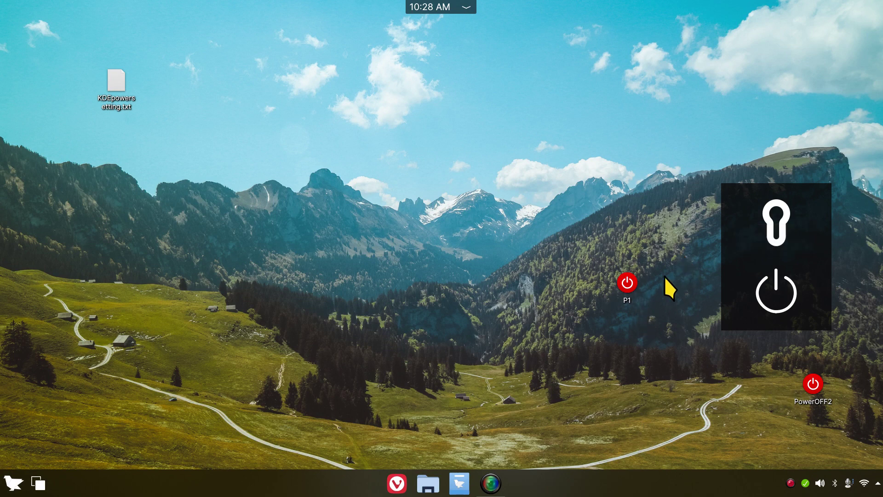
drag(665, 277, 579, 349)
key(Delete)
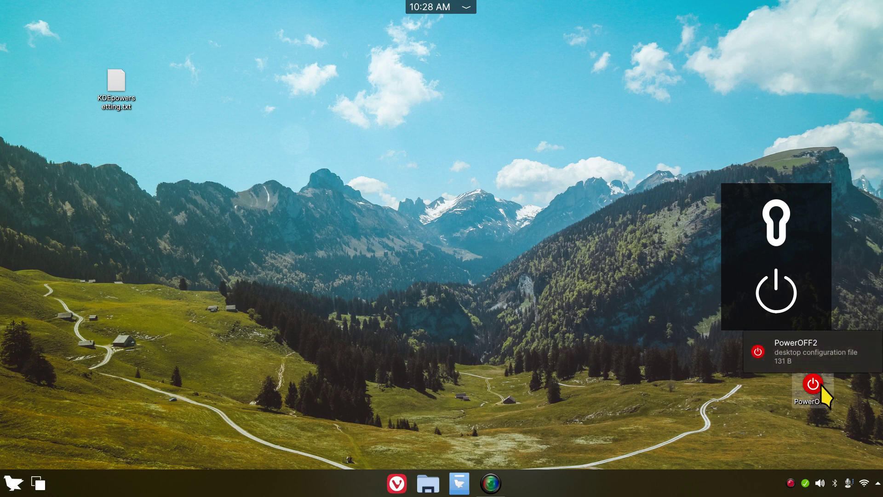
Step: Open KDEpowersetting.txt in KWrite, move it to the top left, and widen it
click(120, 79)
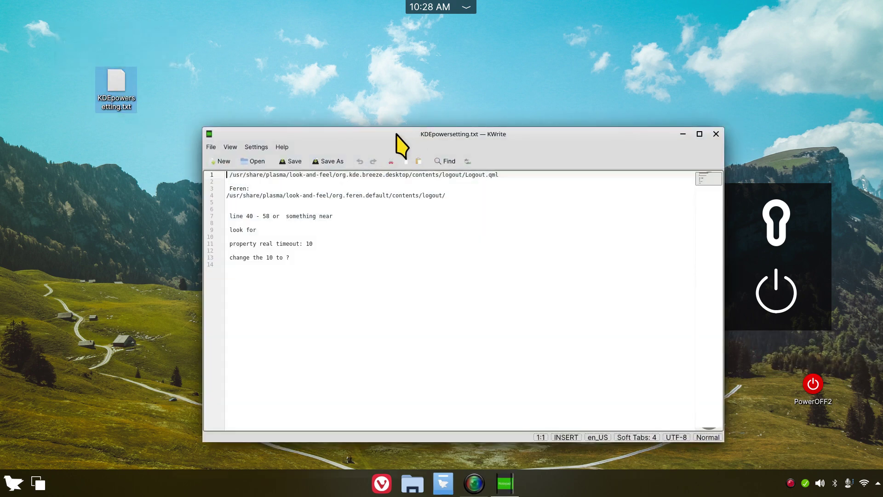
drag(393, 130, 221, 45)
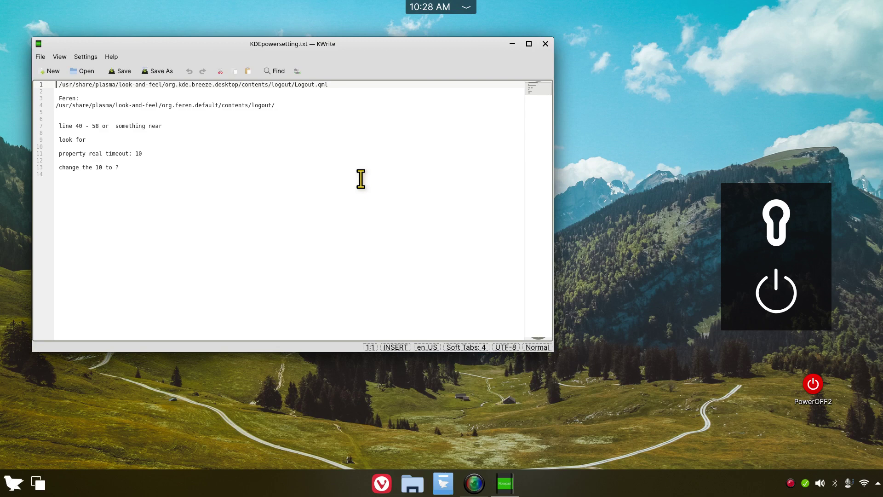
scroll(385, 283, up, 8)
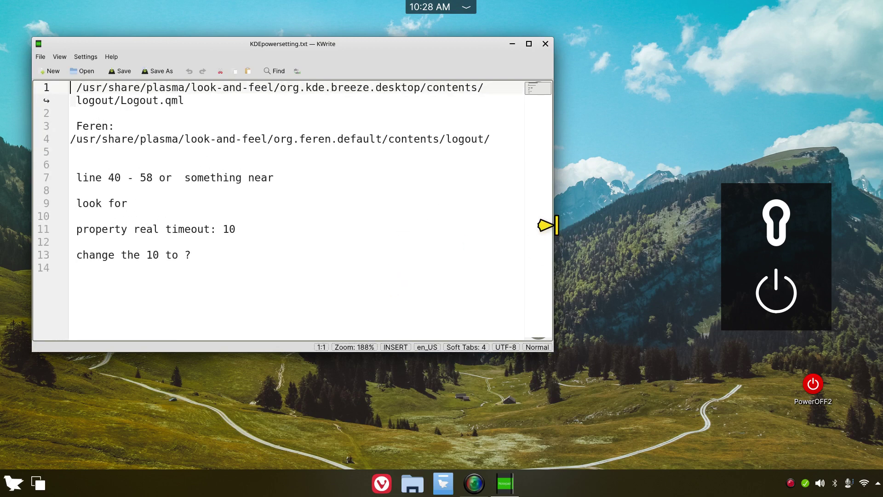
drag(554, 227, 728, 227)
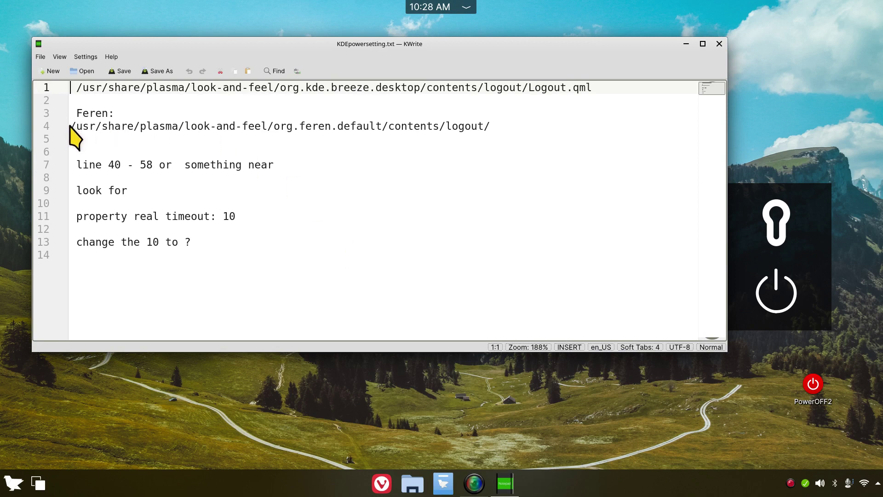
Step: Highlight the org.feren.default and org.kde.breeze.desktop theme paths in the notes
drag(70, 127, 408, 126)
key(Down)
key(Down)
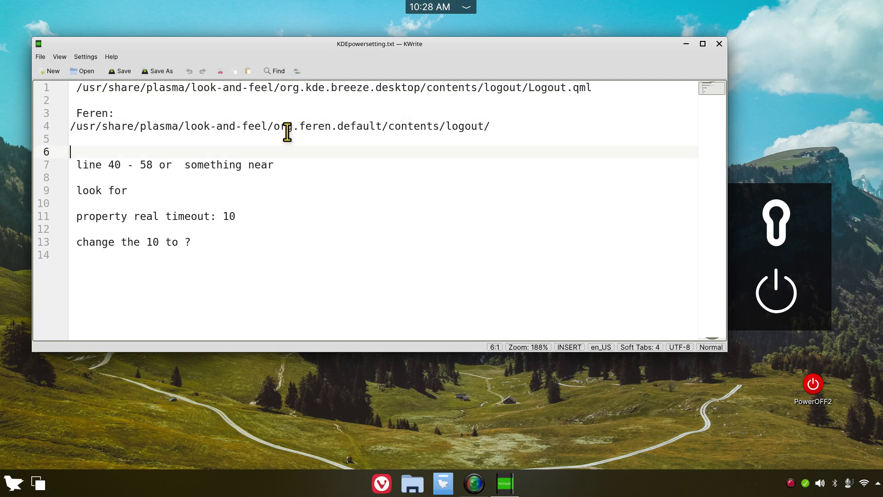
drag(274, 128, 384, 126)
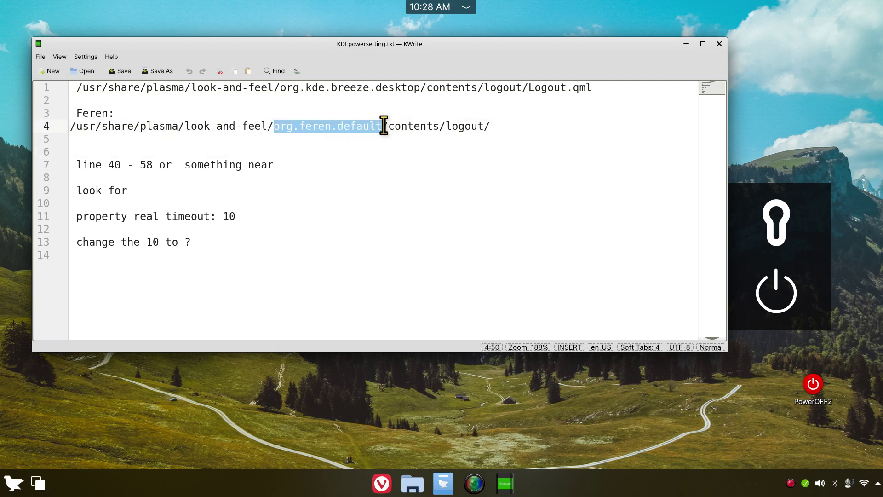
drag(281, 87, 418, 87)
click(408, 177)
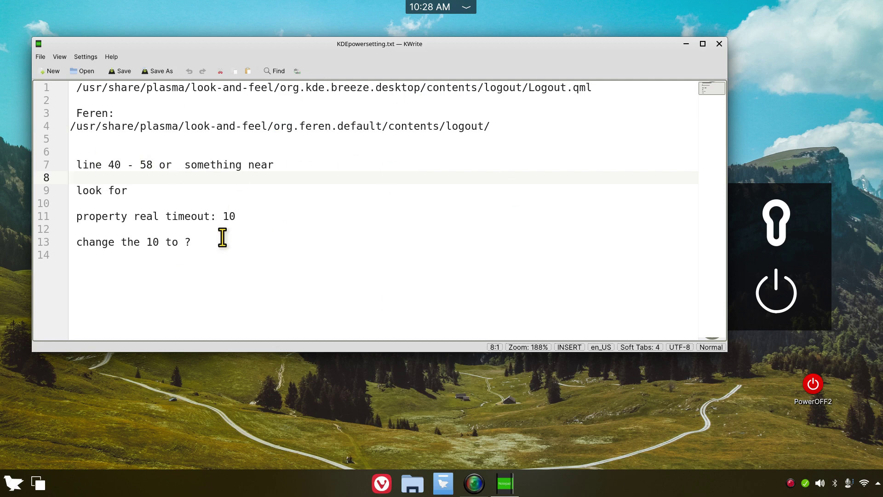
Step: Select 'property real timeout' and its value 10 on line 11
click(75, 217)
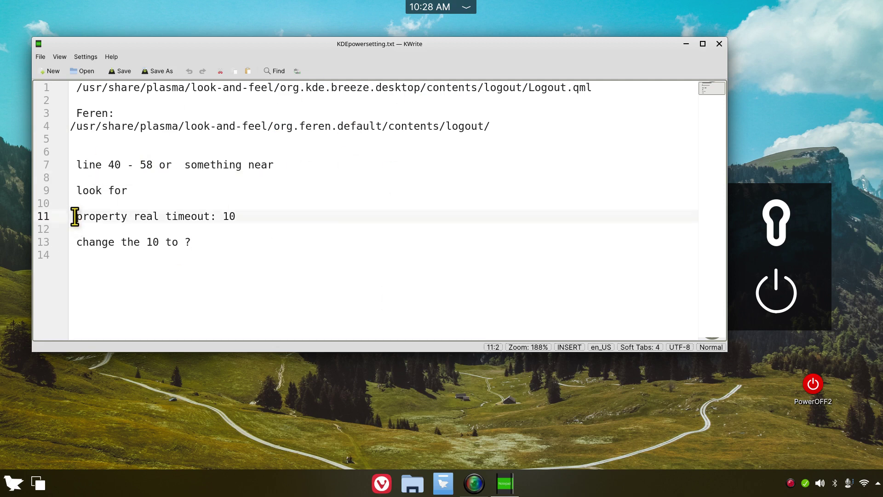
drag(75, 217, 209, 216)
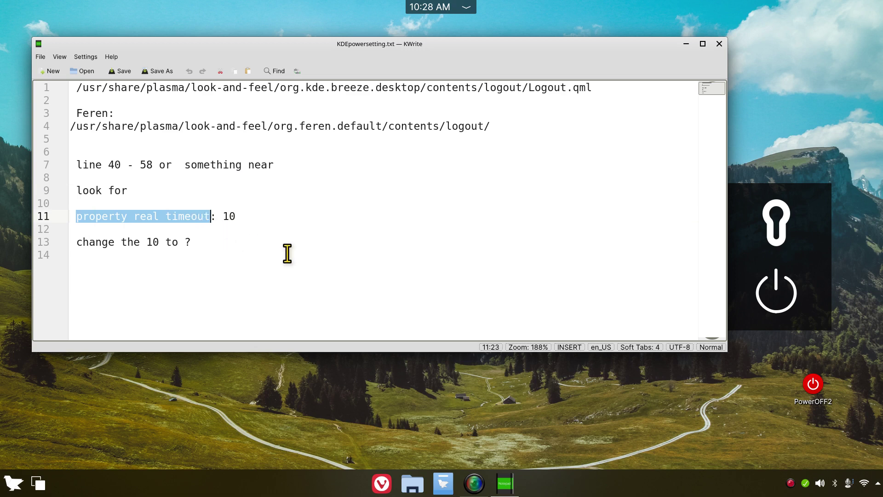
double_click(227, 217)
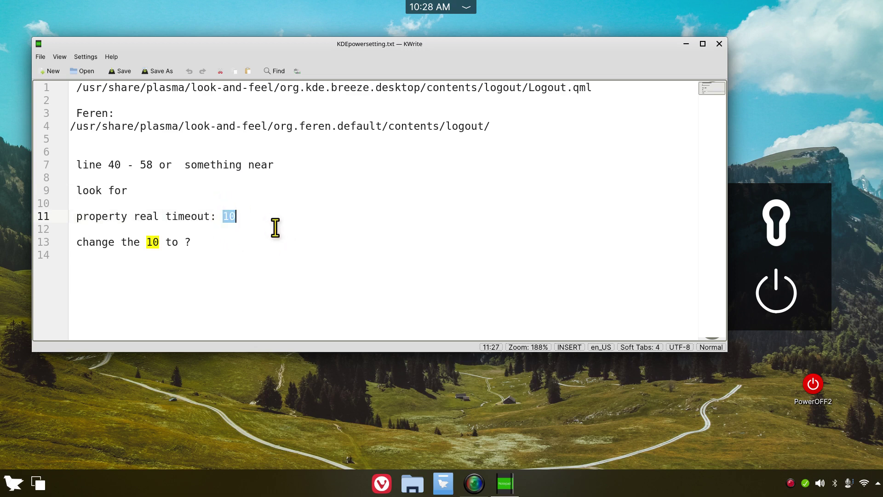
click(13, 483)
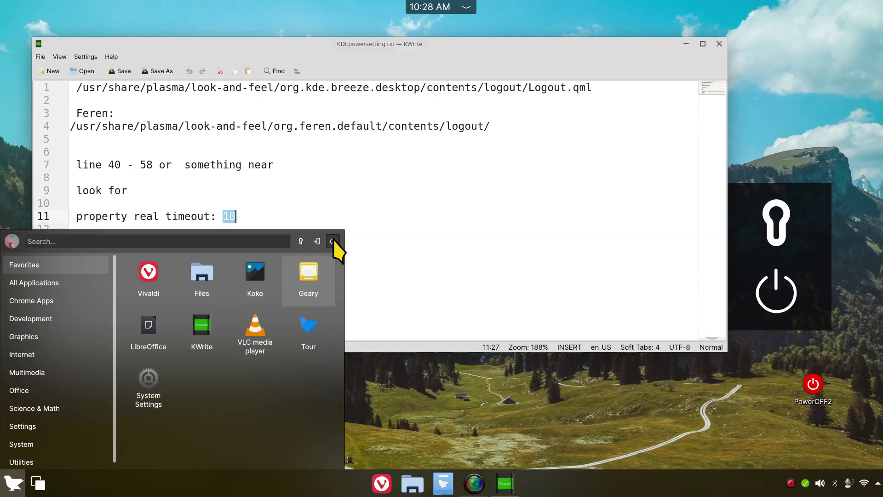
Step: Confirm the shutdown countdown now shows 14 seconds, cancel it, and move the notes window up-left
click(333, 249)
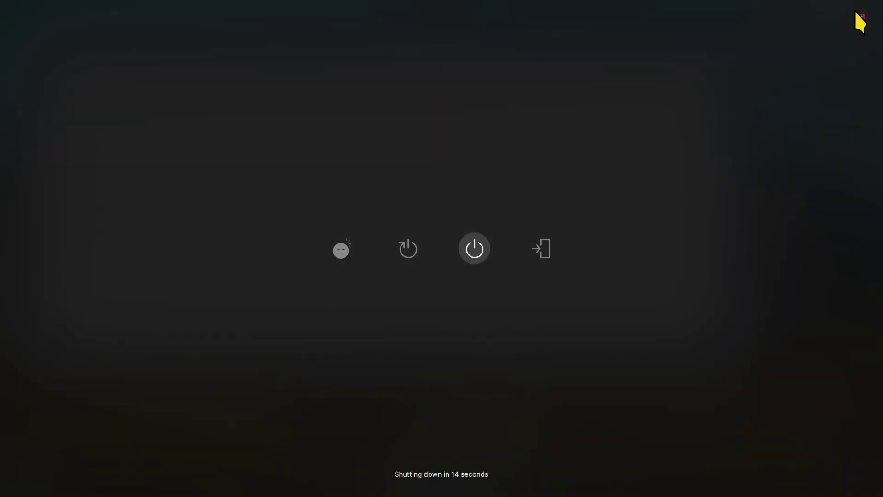
click(859, 18)
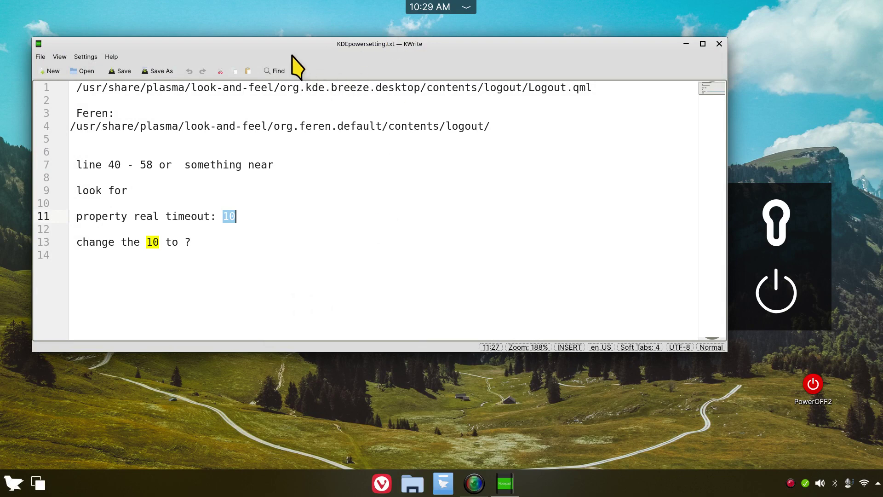
drag(286, 45, 273, 21)
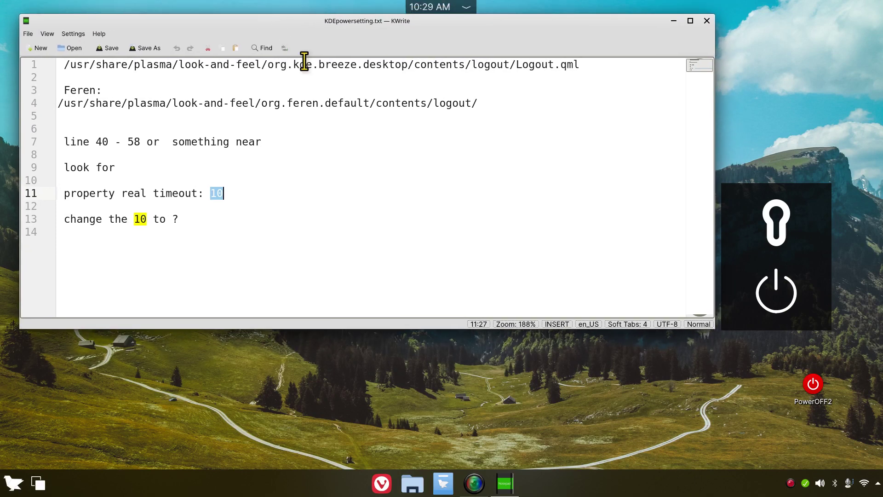
Step: In Nemo, browse from the File System root to /usr/share/plasma/look-and-feel
click(411, 481)
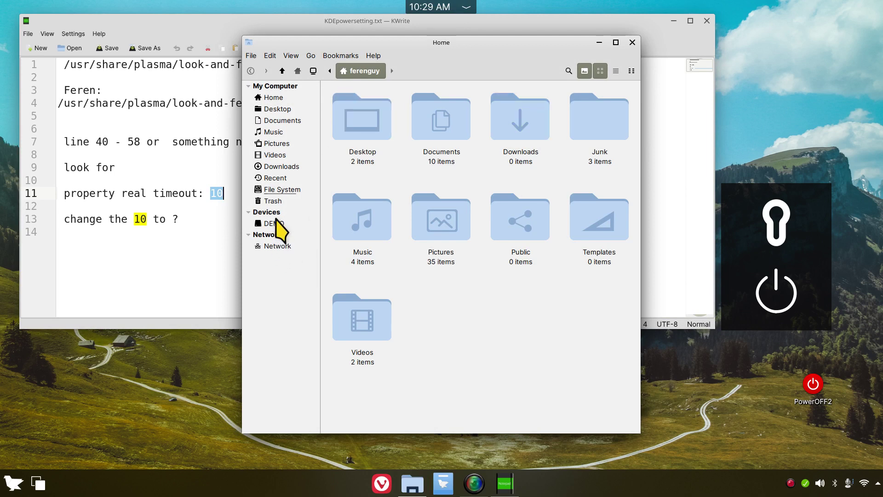
click(281, 191)
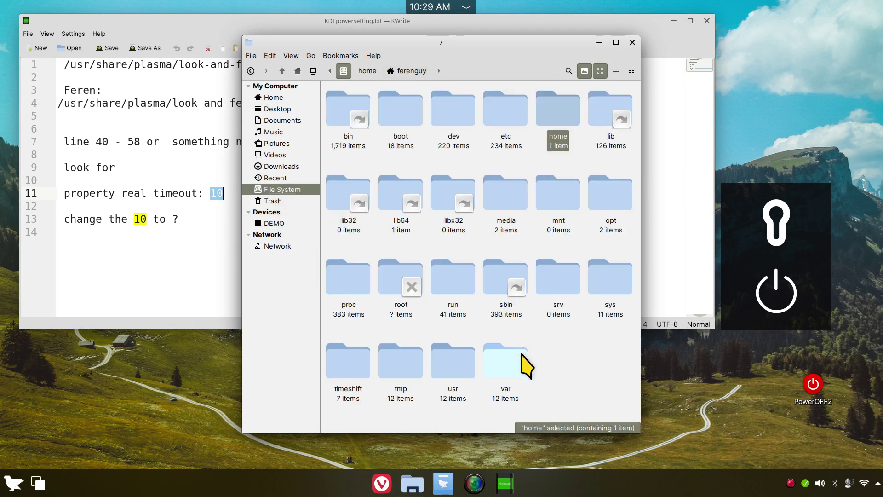
double_click(451, 368)
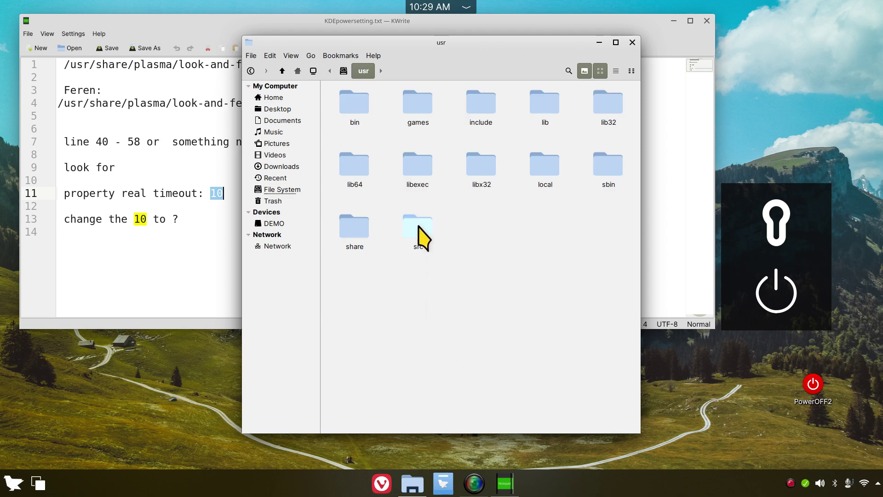
double_click(357, 235)
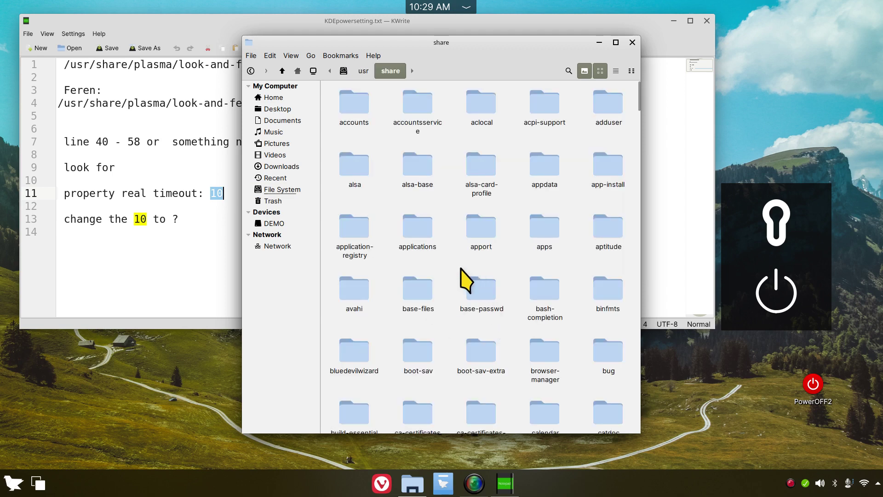
text(p)
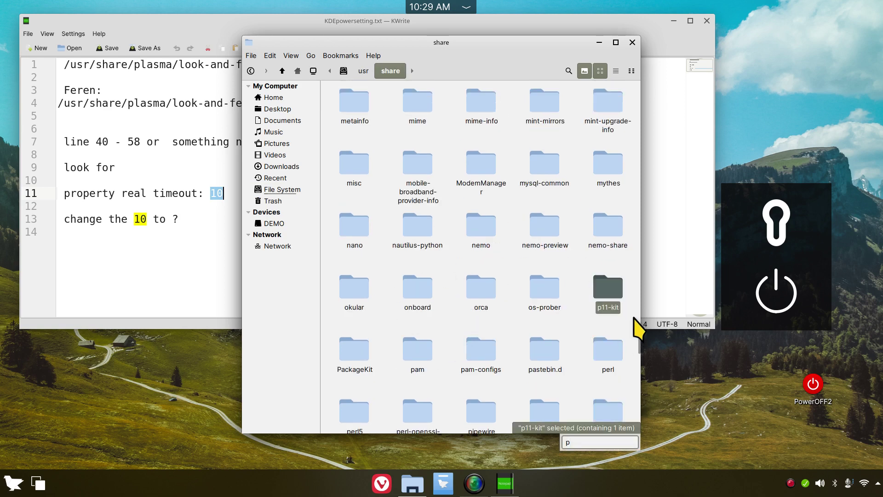
scroll(617, 336, down, 2)
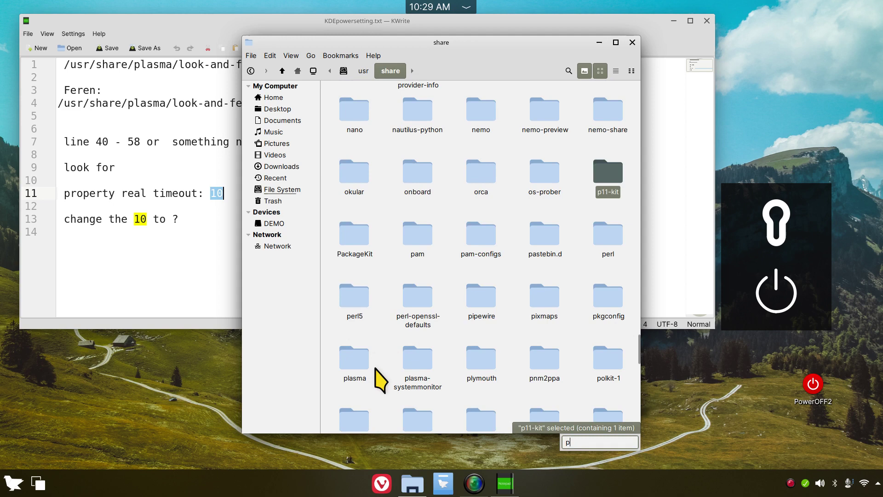
double_click(351, 355)
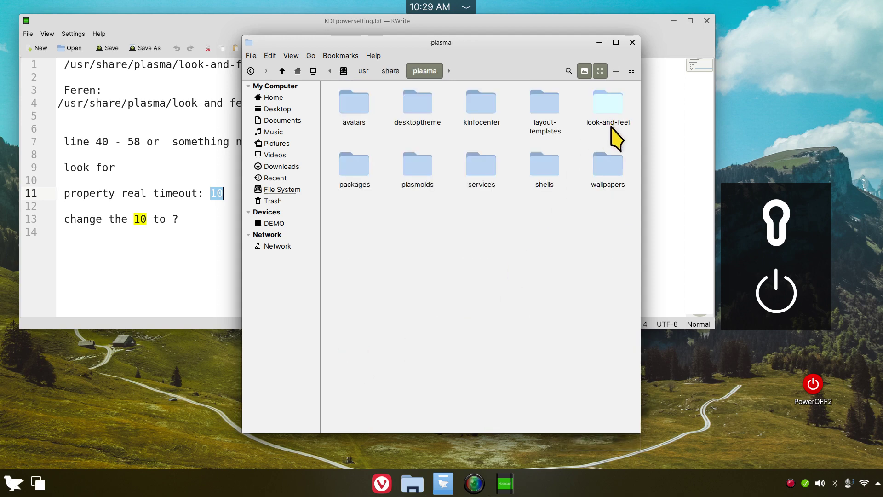
double_click(609, 102)
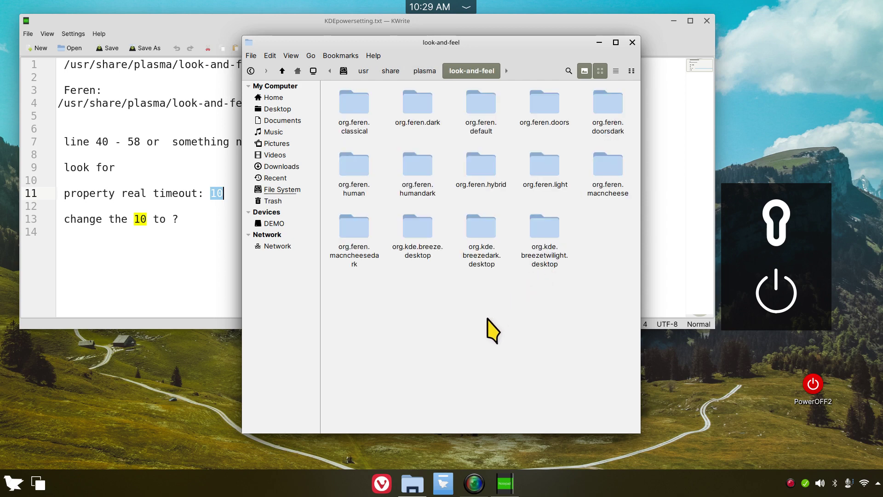
Step: Open org.feren.default > contents > logout and bring up the actions for Logout.qml
click(422, 233)
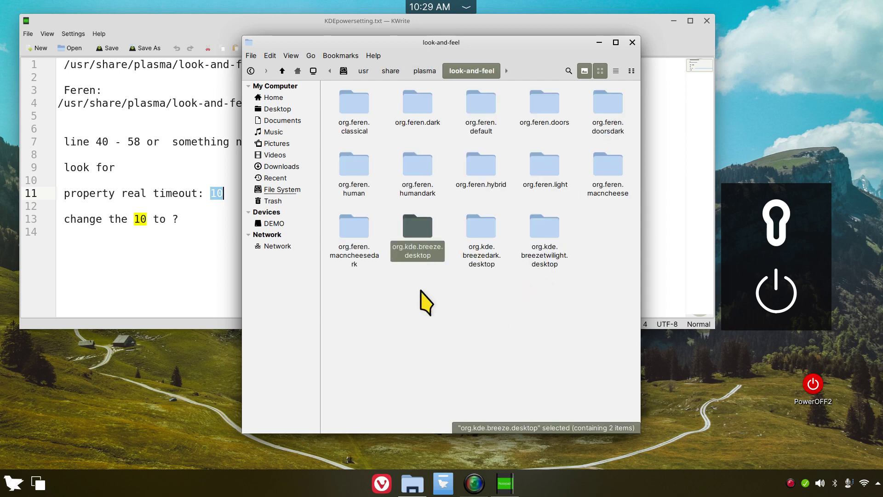
click(481, 105)
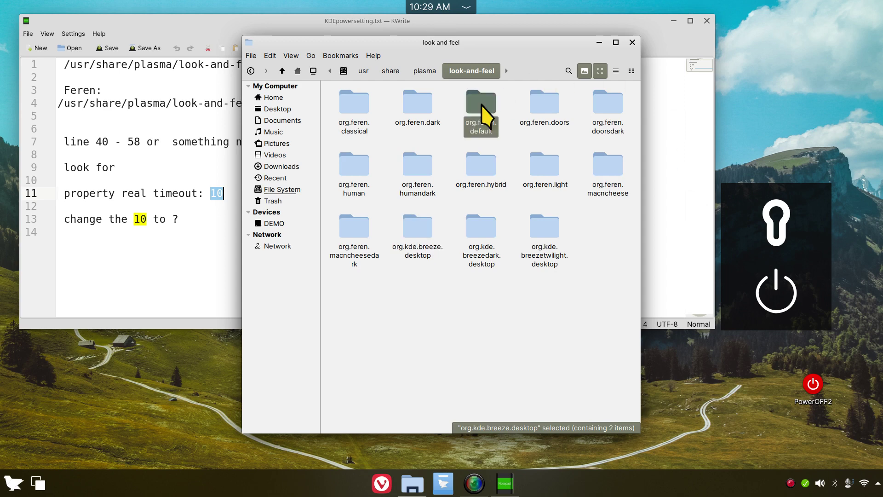
drag(382, 42, 503, 33)
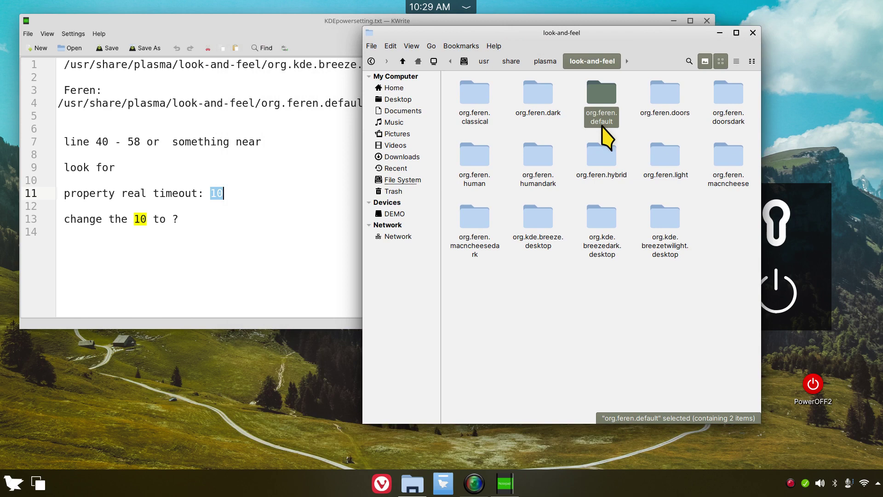
double_click(604, 91)
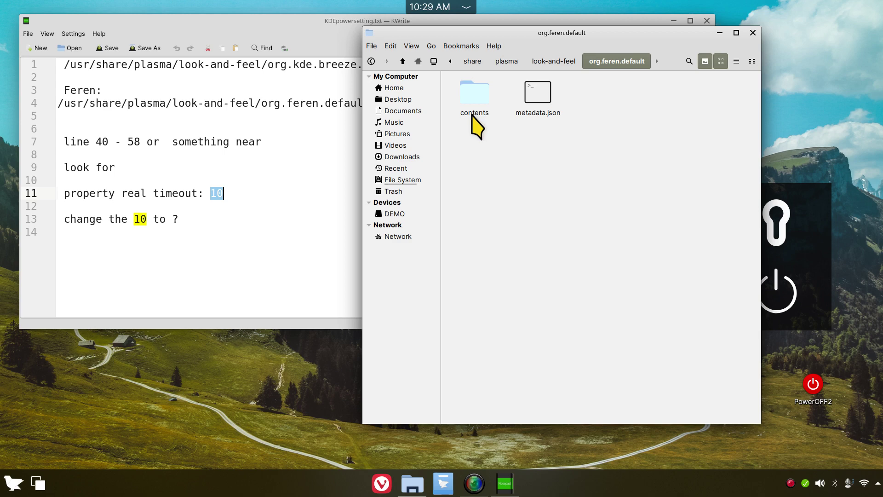
double_click(475, 94)
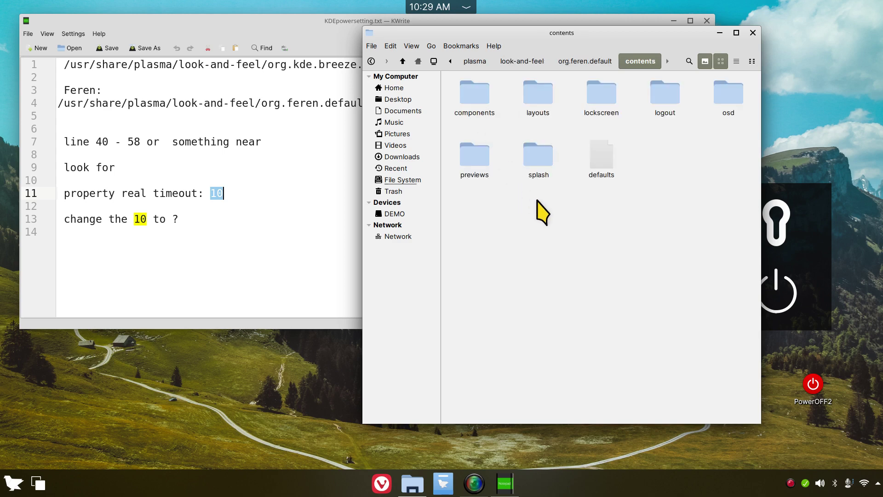
double_click(664, 101)
click(478, 100)
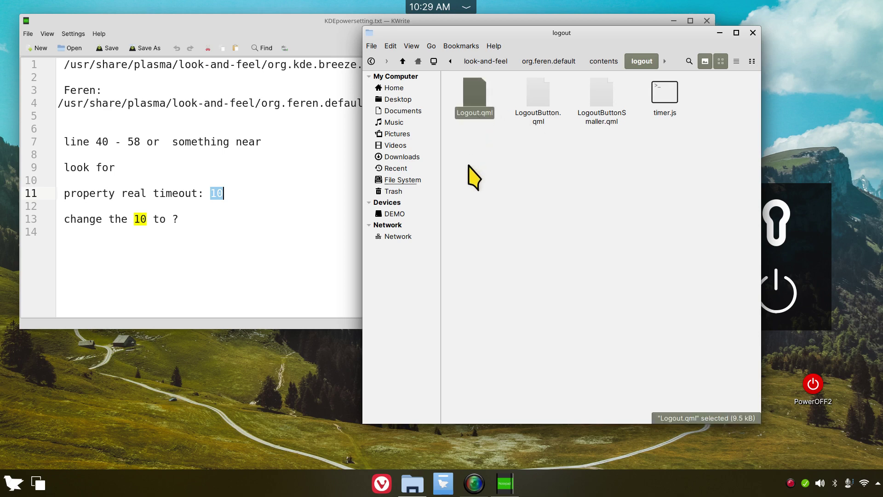
right_click(474, 88)
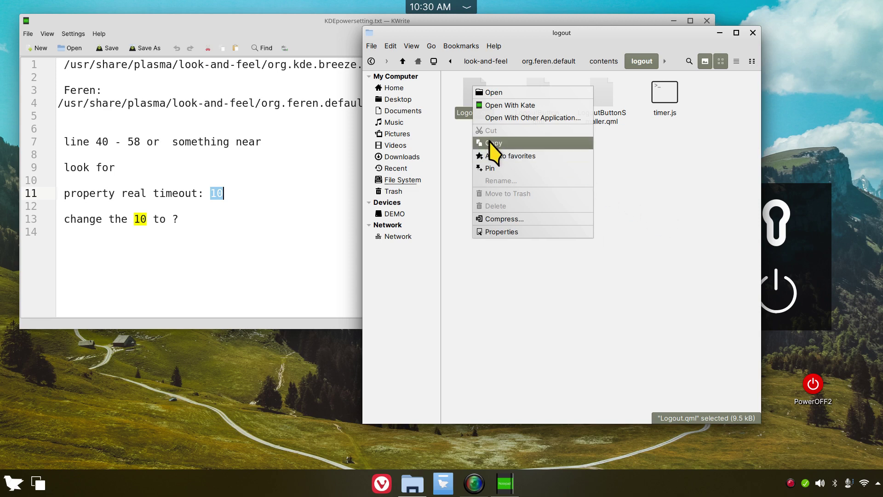
Step: Open Logout.qml for display in Kate and move its window up-left
click(503, 294)
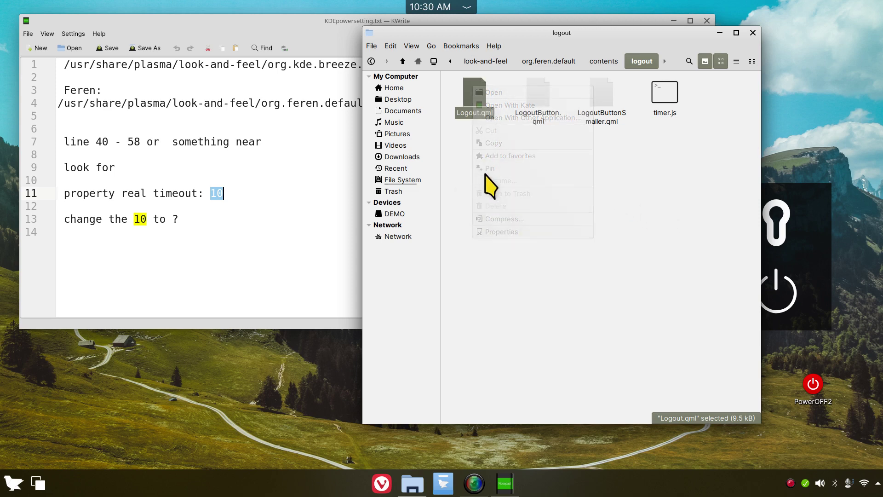
double_click(477, 97)
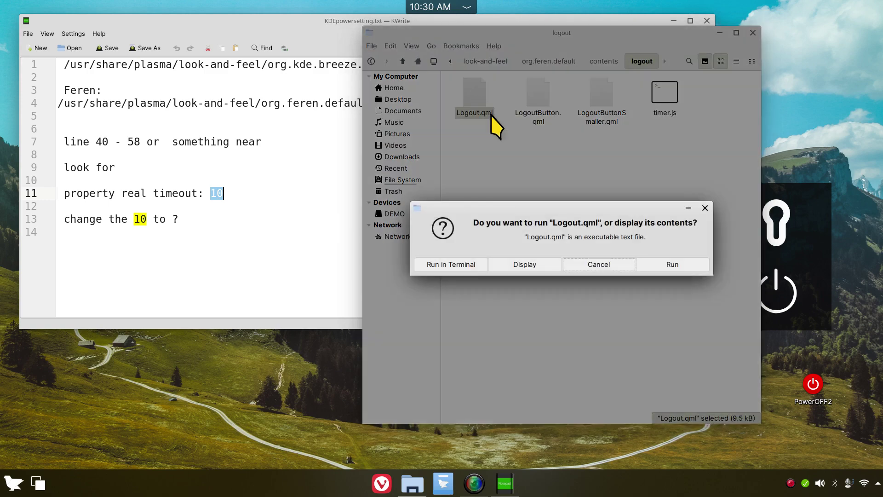
click(529, 261)
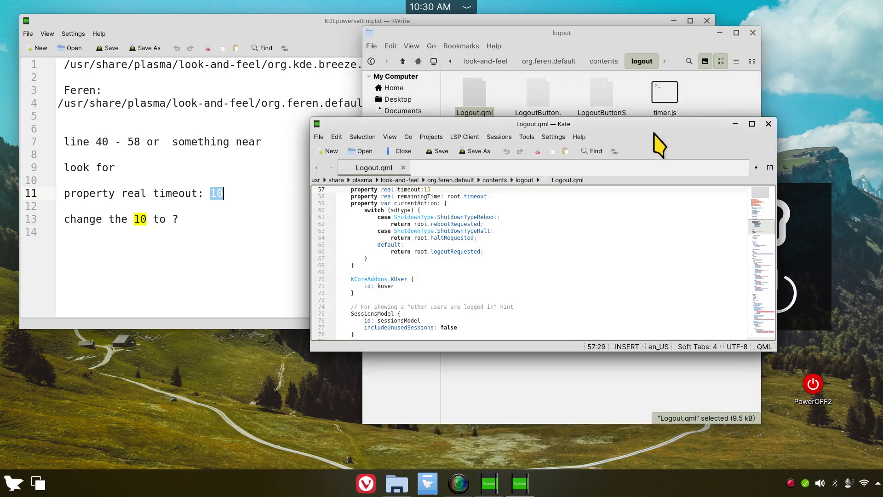
drag(625, 123, 613, 46)
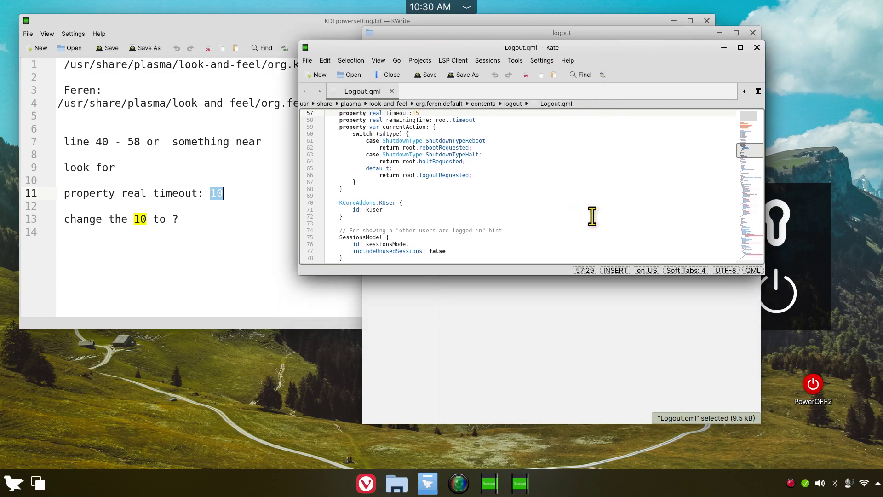
ctrl+scroll(608, 224, up, 10)
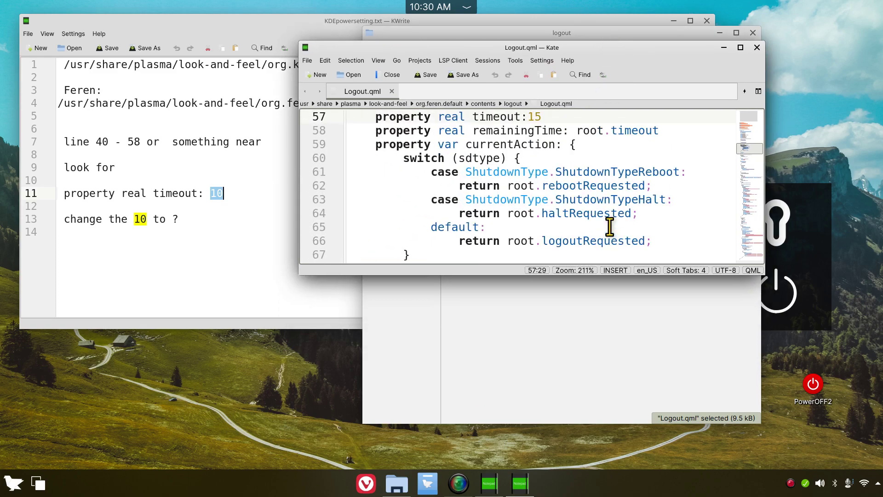
ctrl+scroll(610, 226, up, 2)
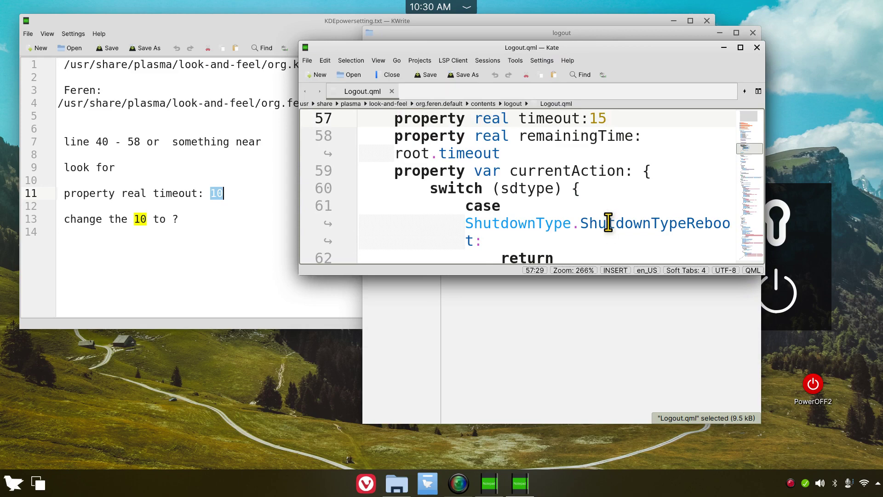
scroll(506, 211, up, 15)
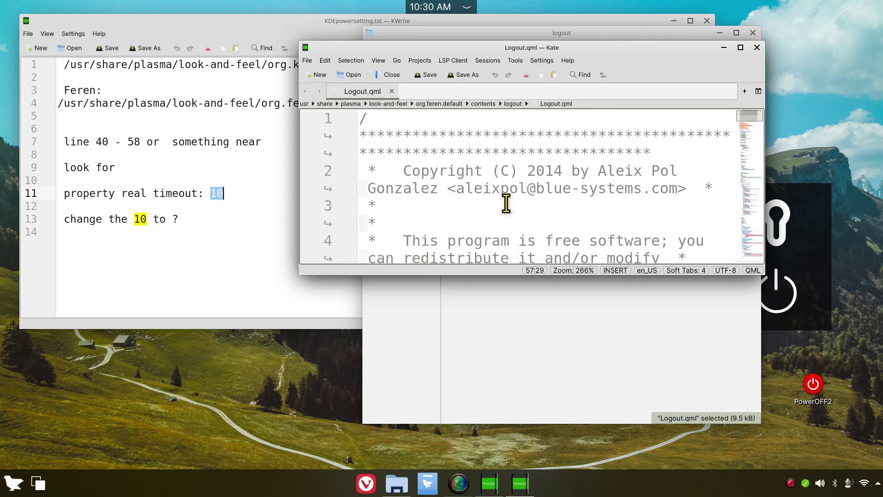
scroll(458, 138, down, 10)
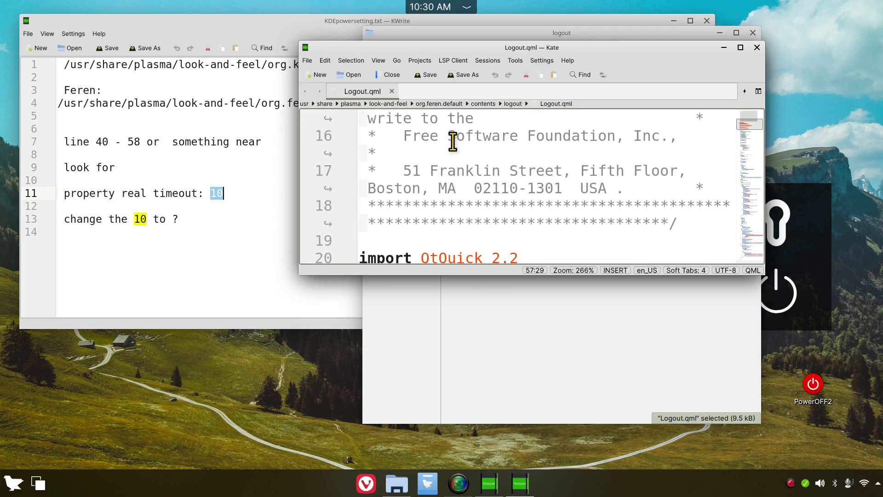
Step: Check the notes' line range 40–58 and scroll Logout.qml to that area
drag(95, 146, 141, 143)
click(530, 369)
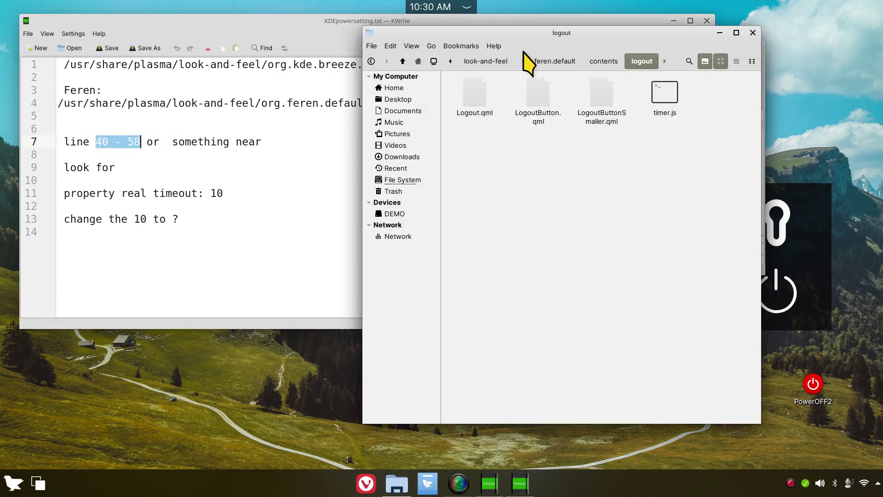
click(518, 483)
scroll(417, 157, down, 8)
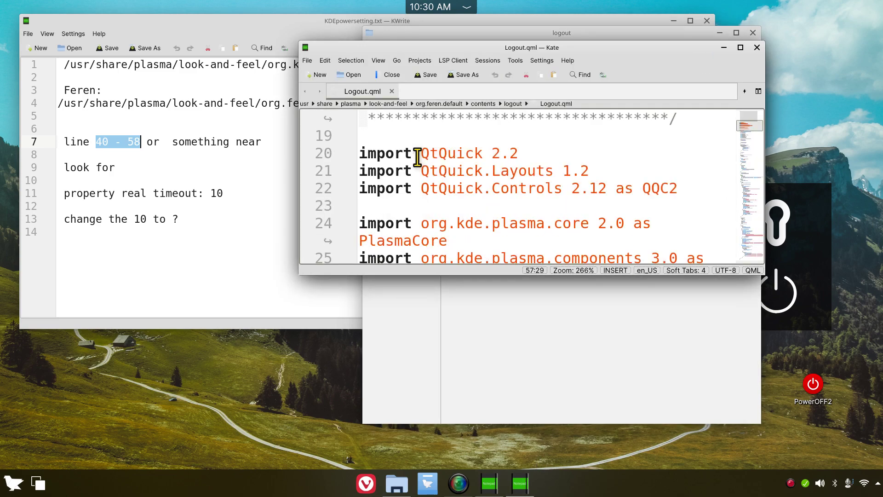
scroll(418, 157, down, 4)
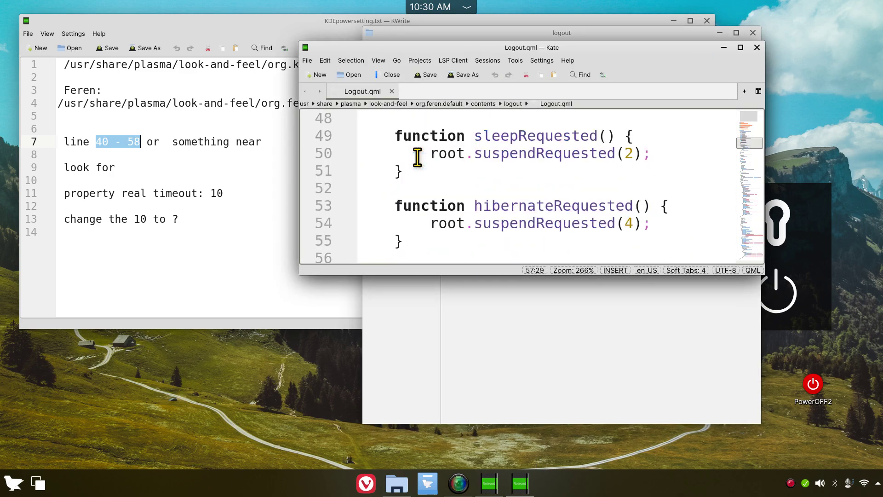
scroll(467, 171, down, 3)
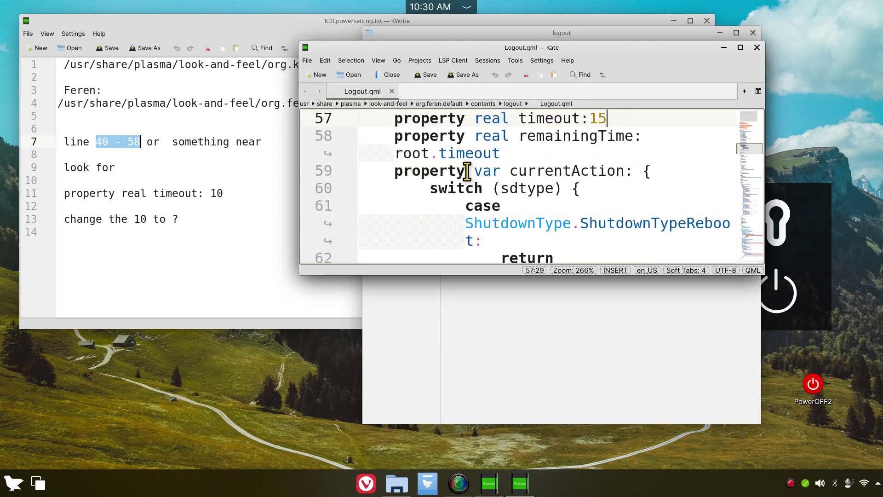
scroll(467, 171, up, 1)
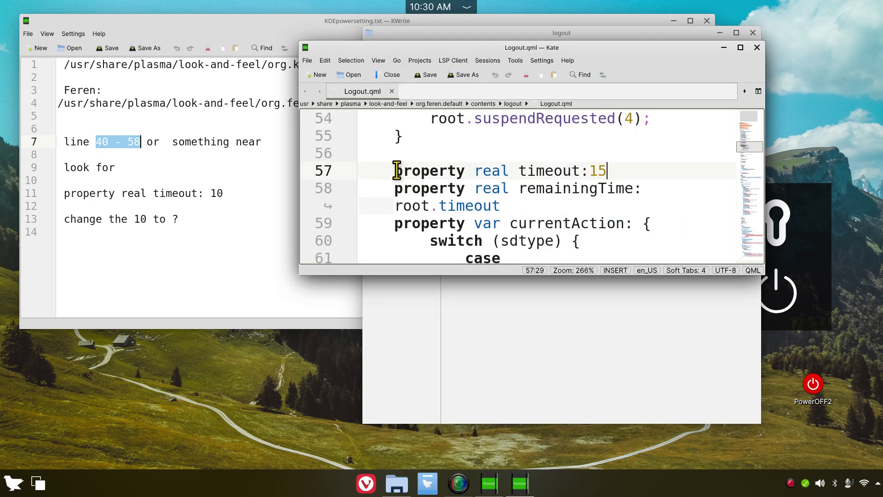
Step: Match 'property real timeout' on line 57 with the notes and select its value 15
drag(396, 172, 581, 171)
drag(64, 194, 198, 194)
click(493, 393)
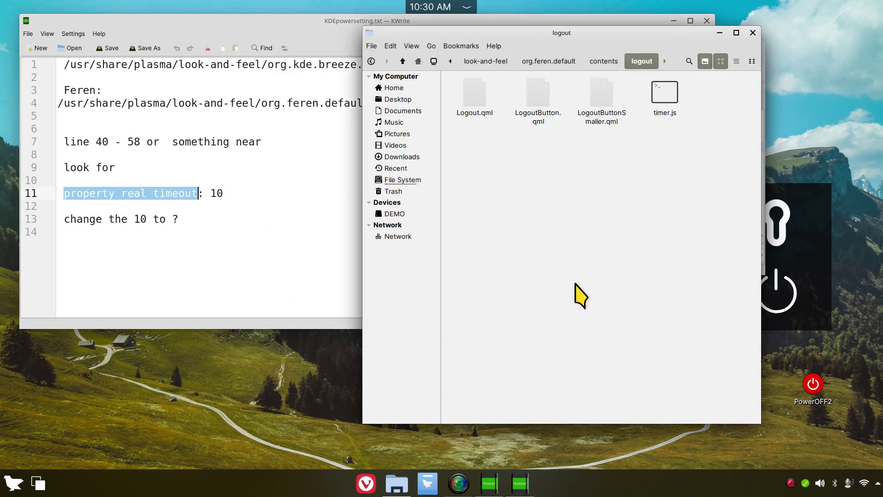
click(520, 482)
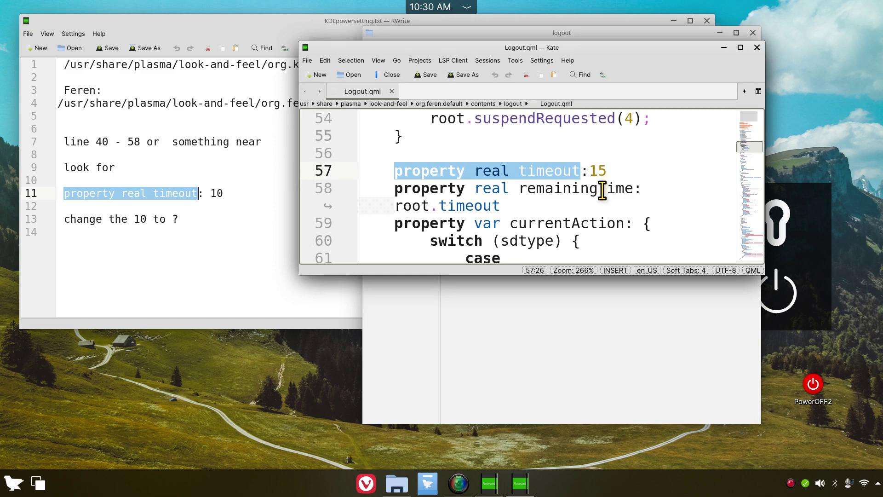
drag(589, 171, 608, 172)
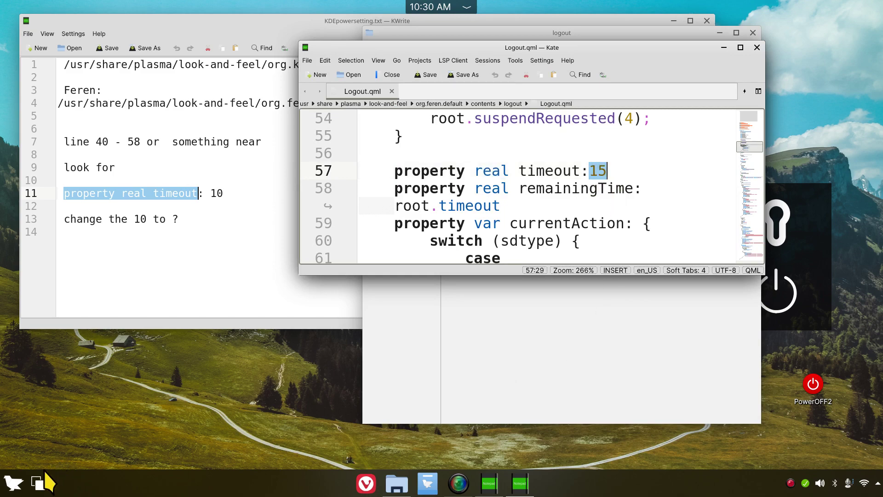
click(14, 482)
click(333, 241)
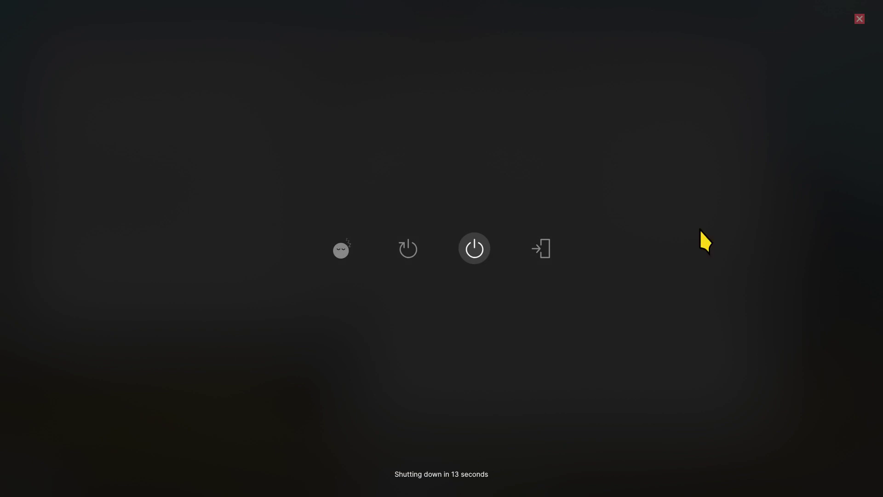
click(859, 19)
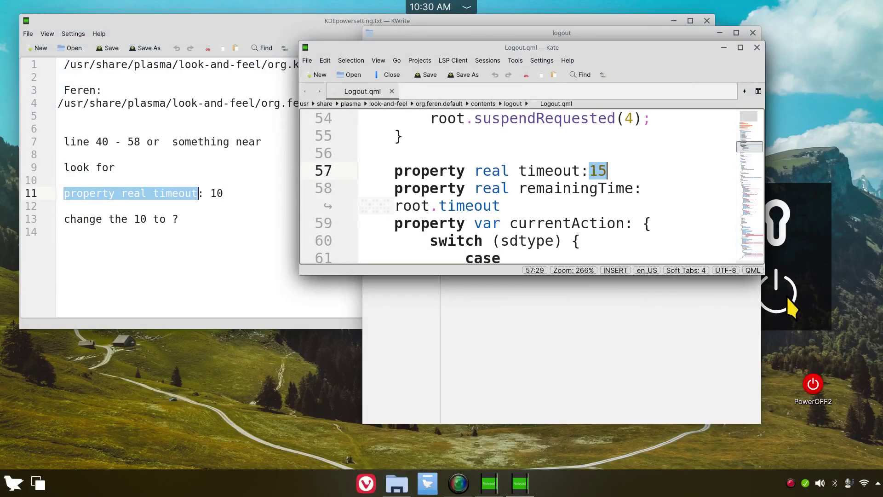
click(788, 296)
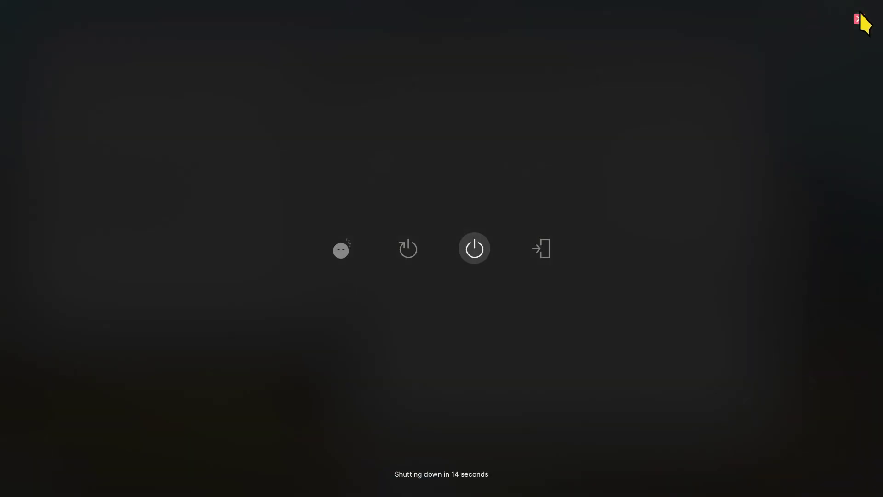
key(Escape)
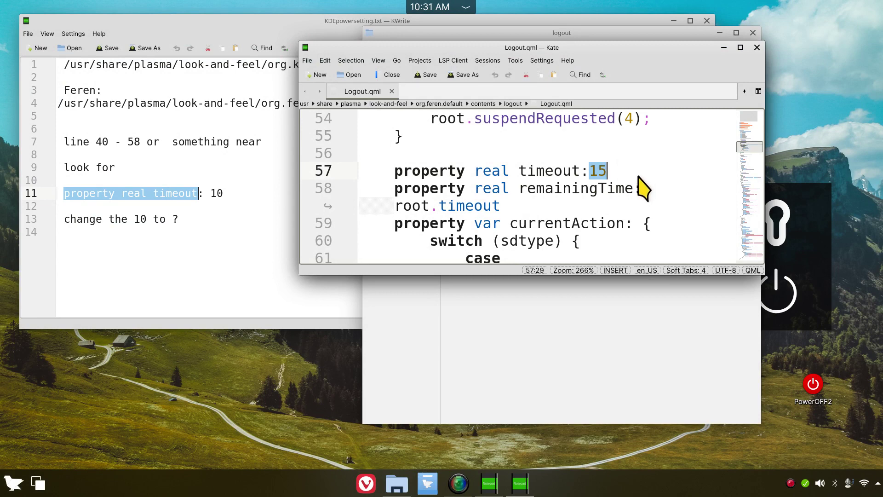
Step: Change the timeout value to 40 and save Logout.qml with the root password
text(40)
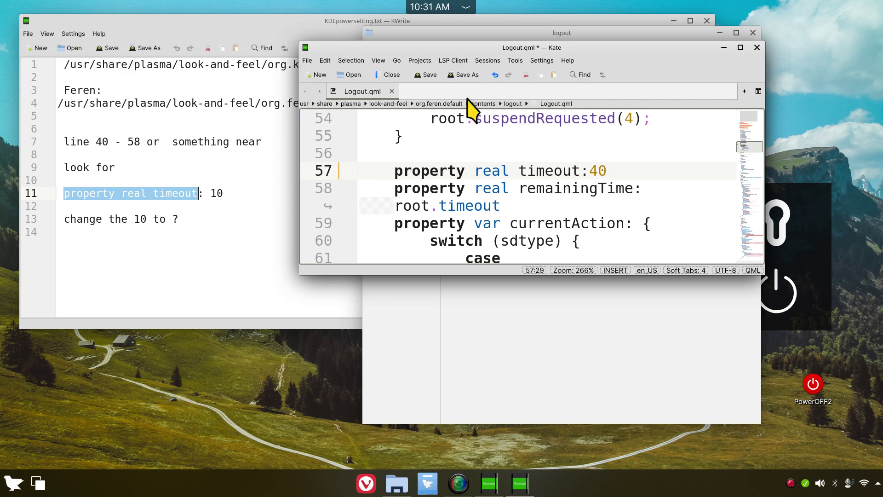
click(425, 75)
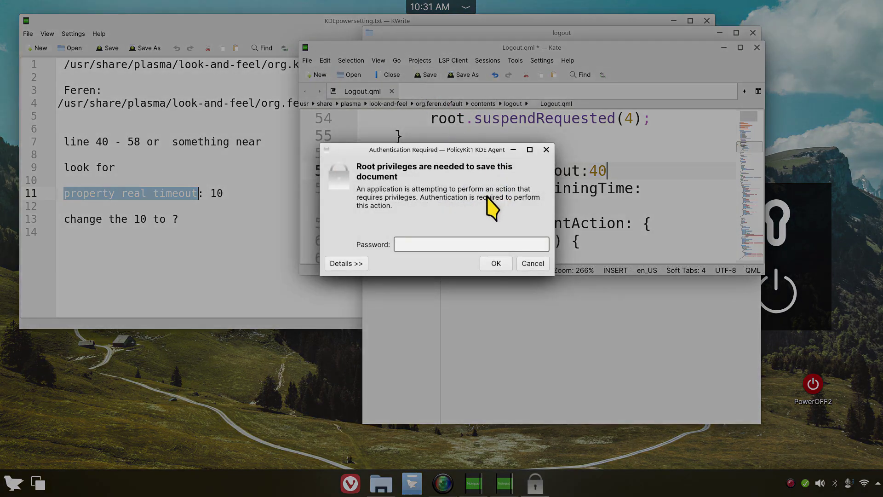
text(***)
key(Return)
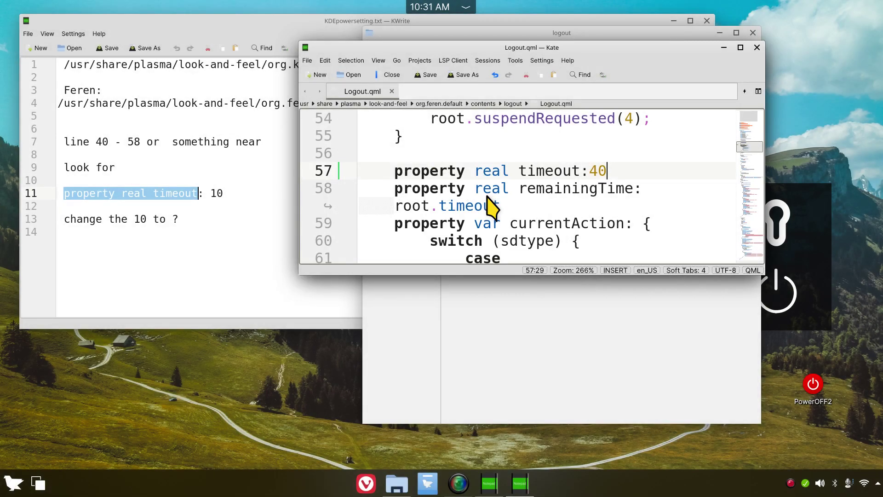
Step: Trigger shutdown to see the 40-second countdown, then dismiss the logout screen
click(782, 298)
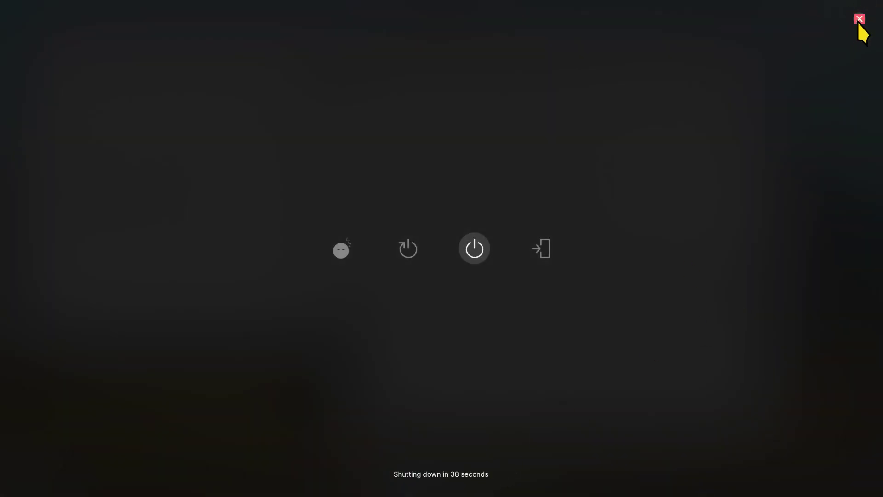
click(860, 19)
click(13, 483)
click(859, 19)
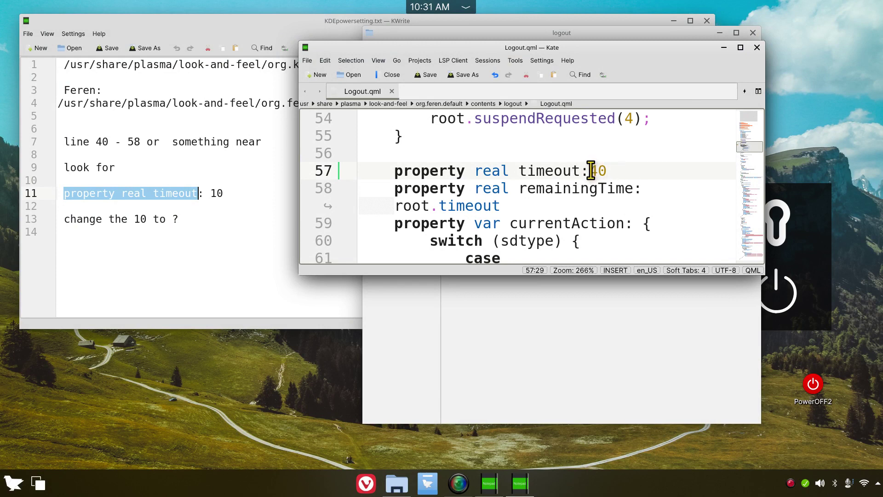
Step: Replace 40 with 14 on line 57, save with the root password, then close Kate and Nemo
drag(589, 171, 617, 170)
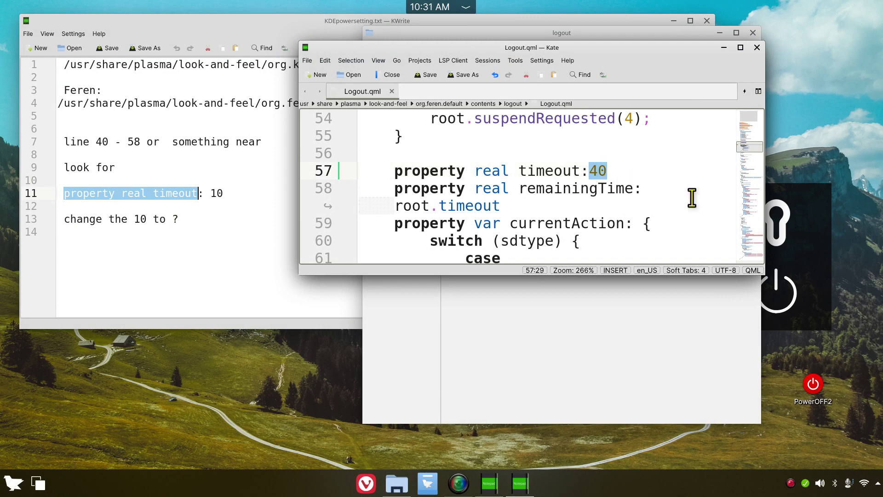
text(14)
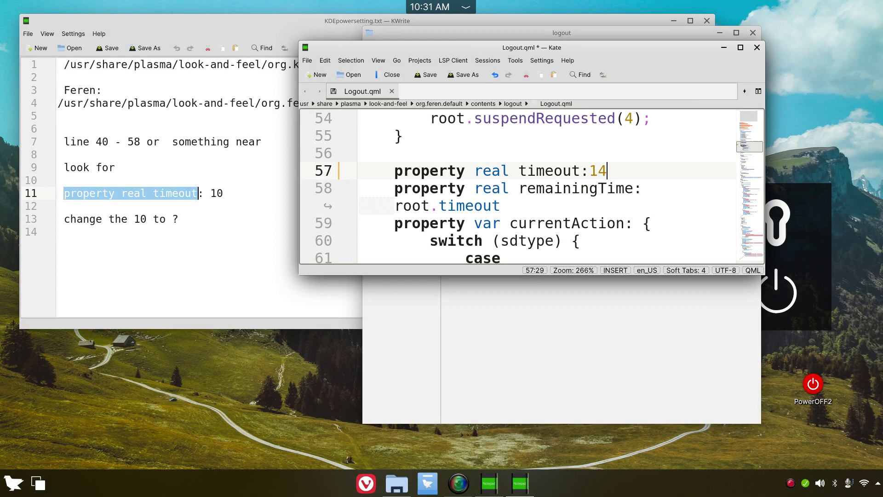
click(427, 75)
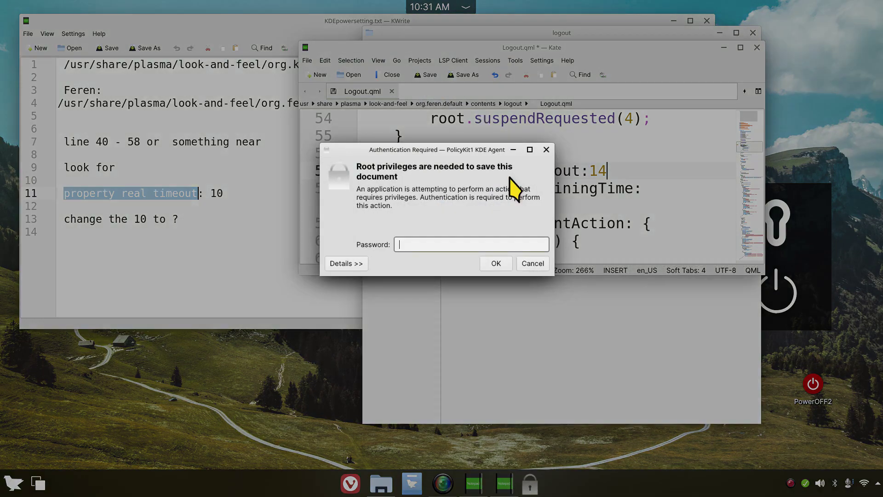
text(******)
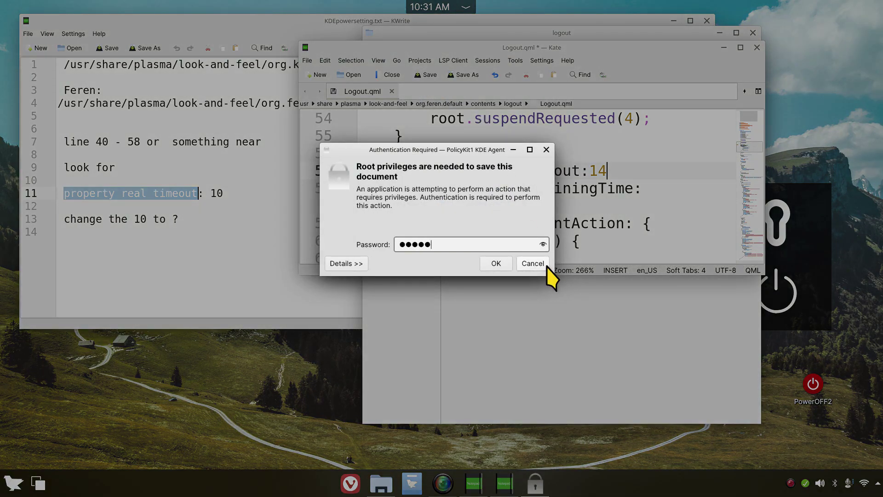
key(Return)
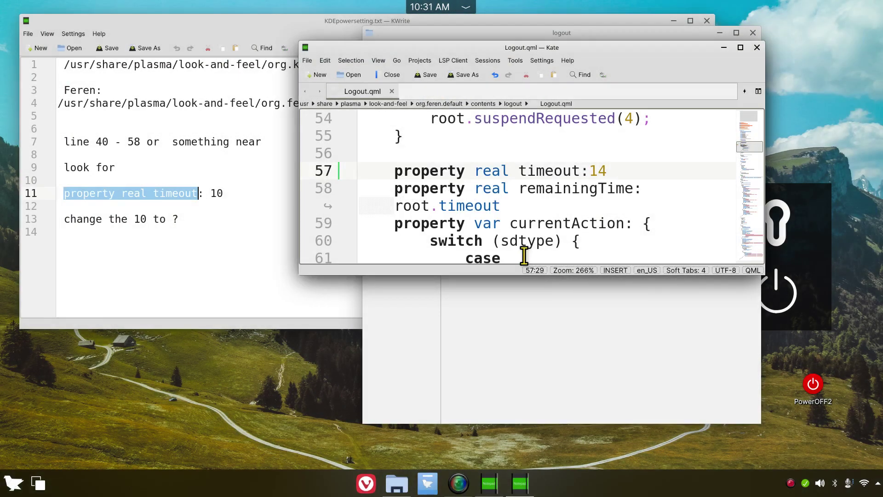
click(757, 47)
click(753, 32)
click(708, 21)
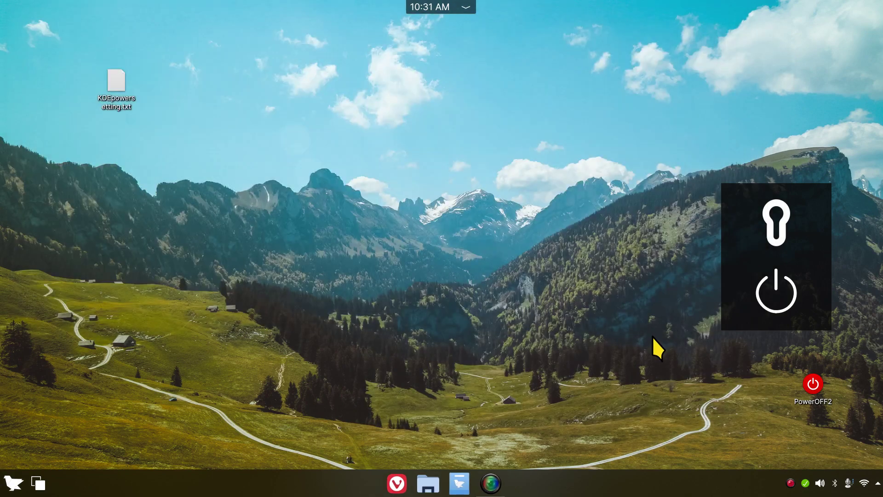
click(768, 292)
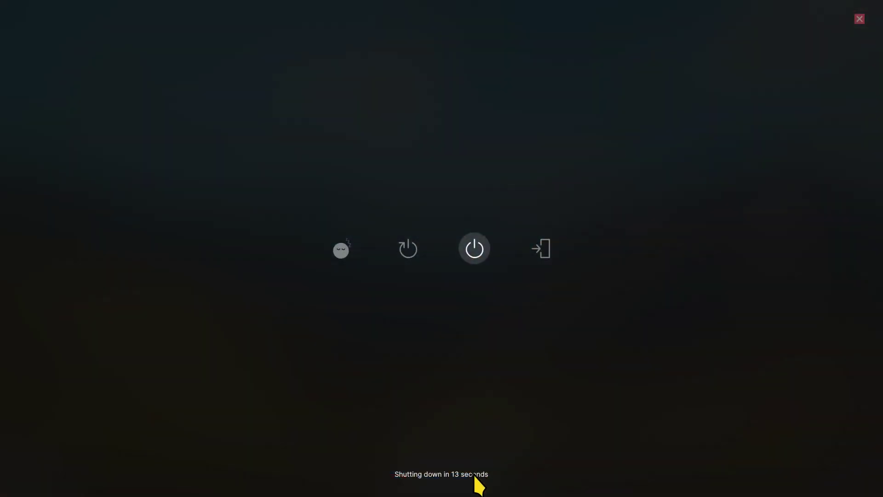
click(859, 19)
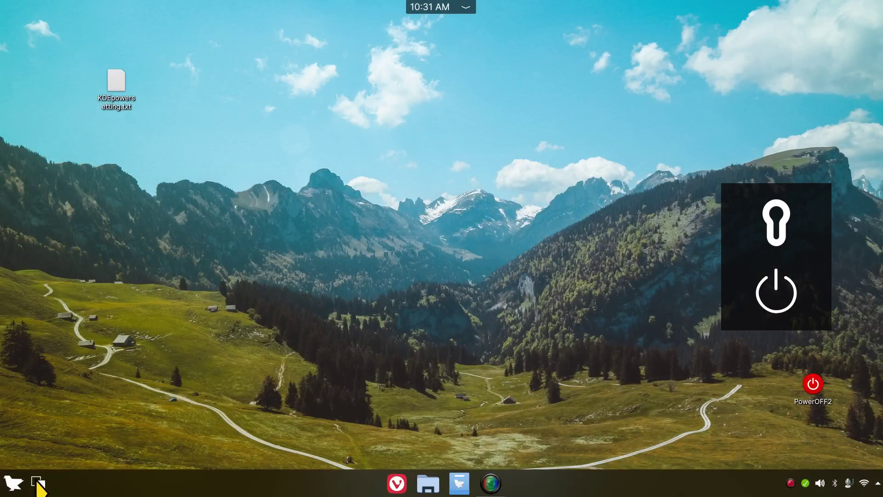
click(5, 490)
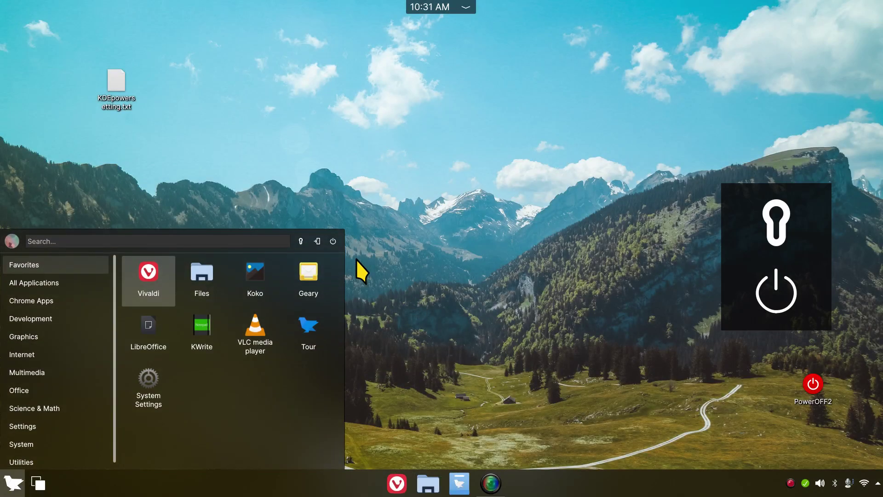
click(335, 239)
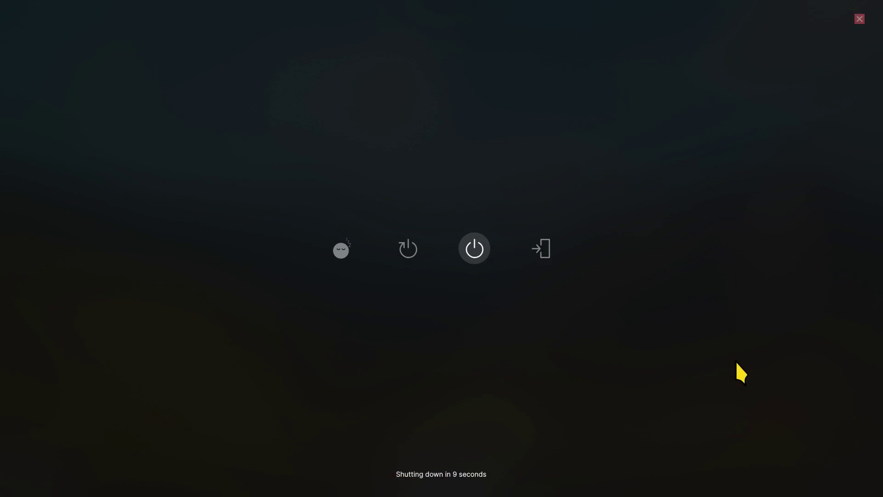
click(859, 19)
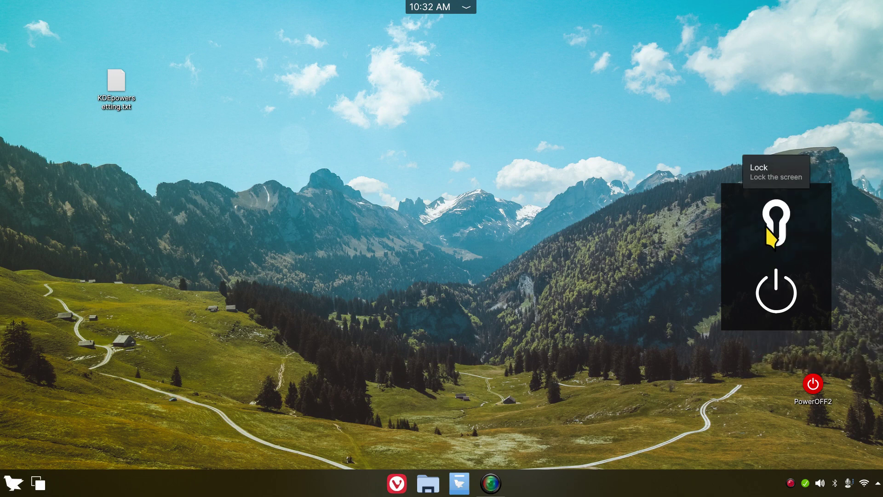
click(784, 293)
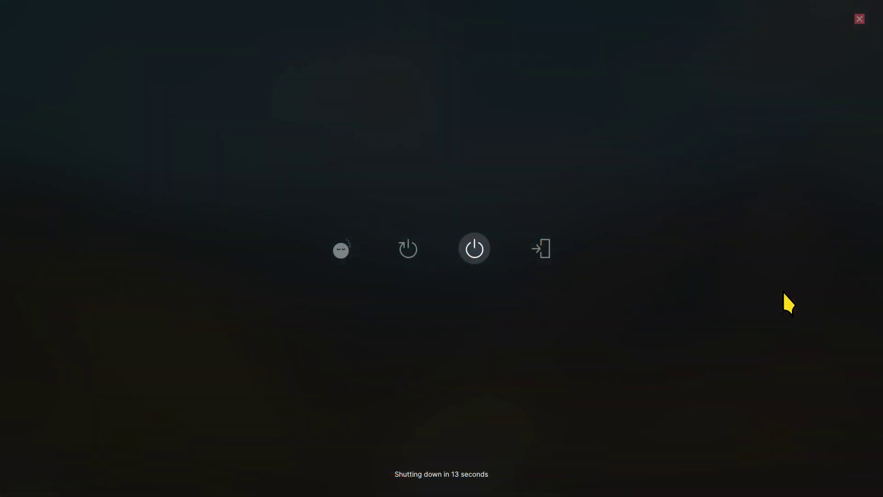
click(859, 19)
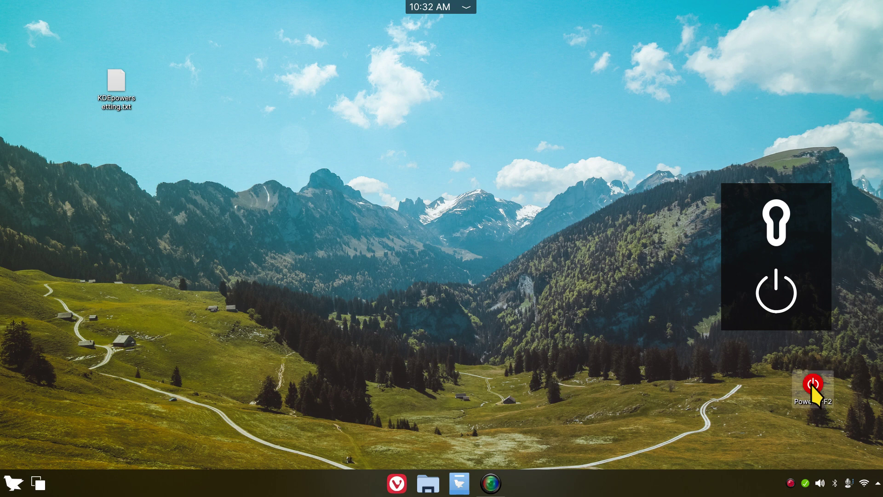
mouse_move(811, 385)
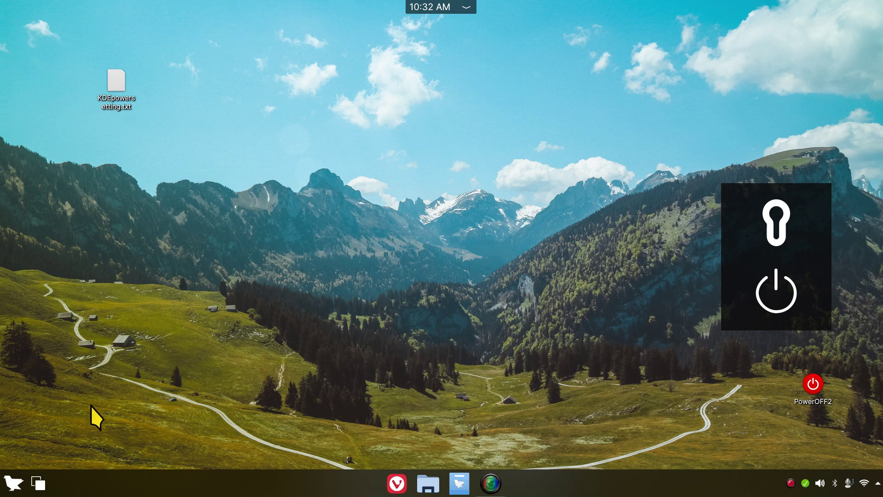
click(4, 493)
click(332, 241)
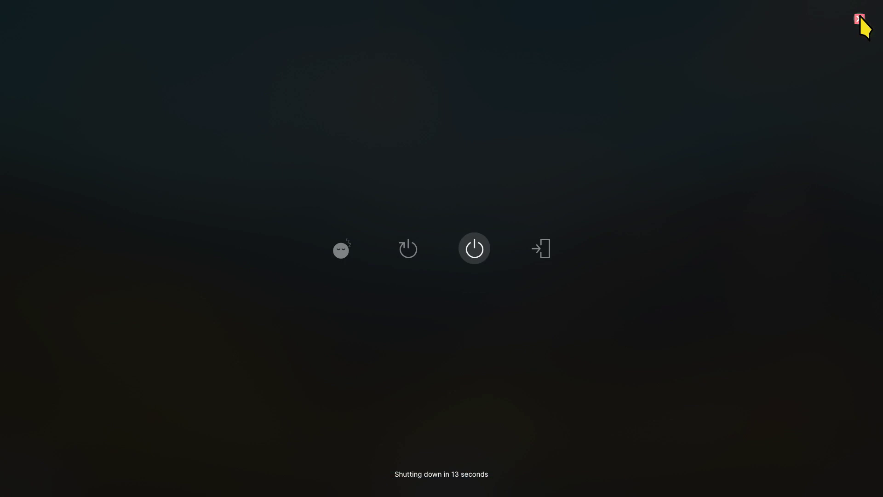
click(859, 19)
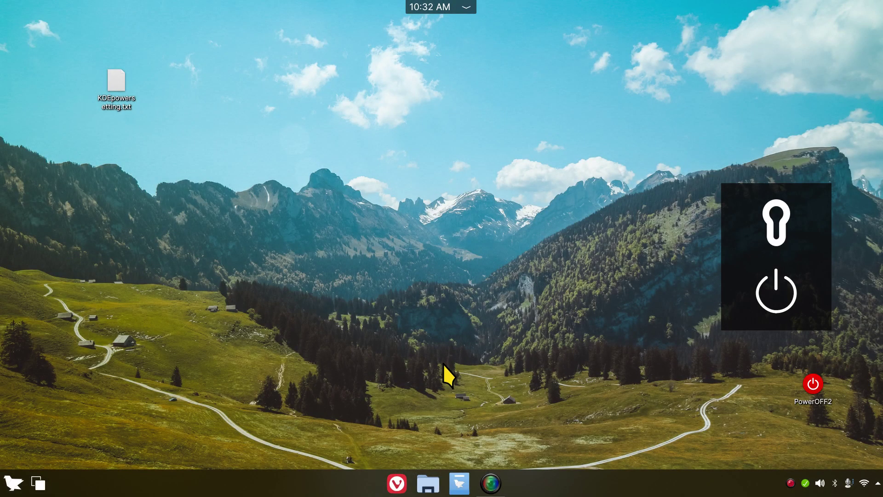